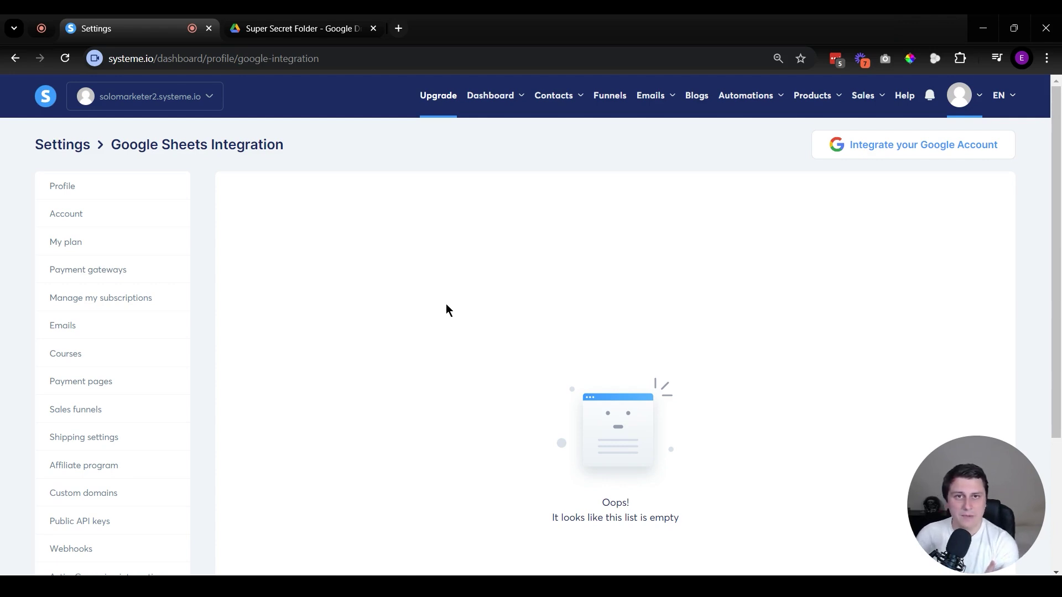
# Open the systeme.io Funnels list in a new browser tab.
pyautogui.middleClick(610, 95)
# Open Test lead funnel and preview its Squeeze page URL in a separate tab, then close it.
pyautogui.click(332, 25)
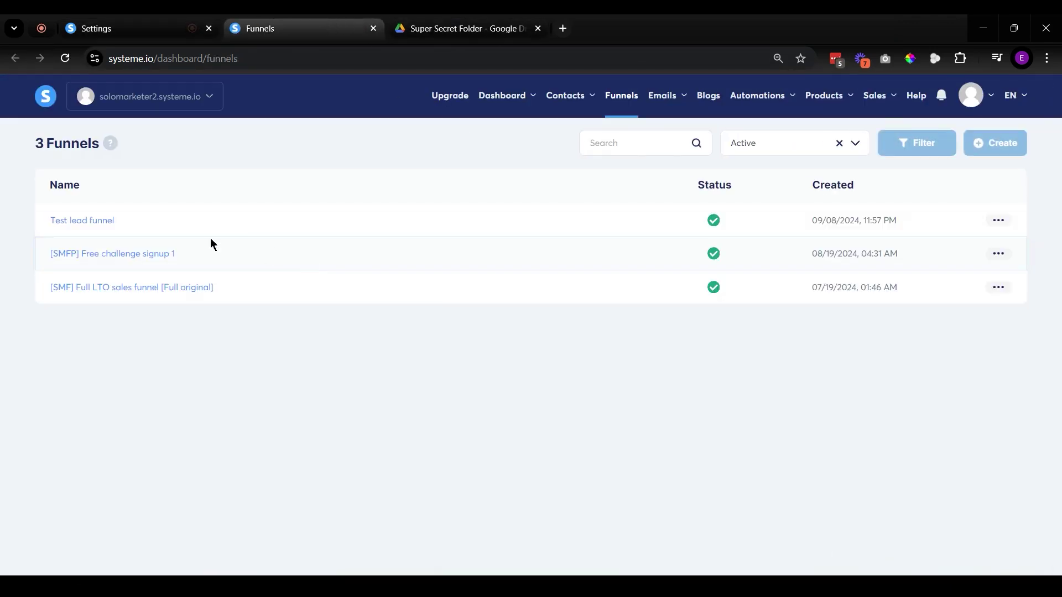
pyautogui.click(89, 219)
pyautogui.click(844, 327)
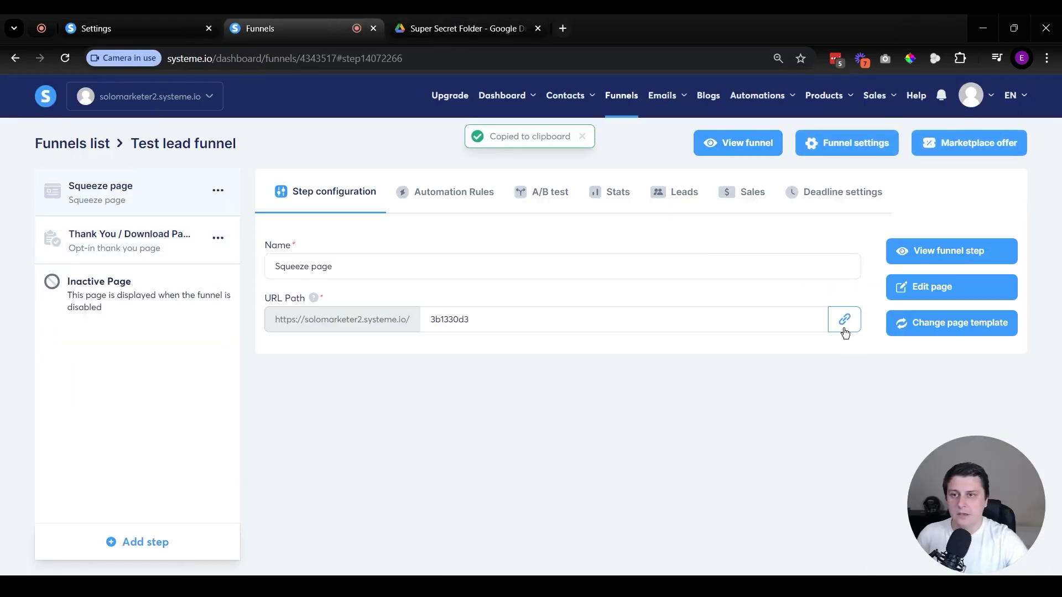
pyautogui.hotkey('ctrl', 't')
pyautogui.hotkey('ctrl', 'v')
pyautogui.press('Return')
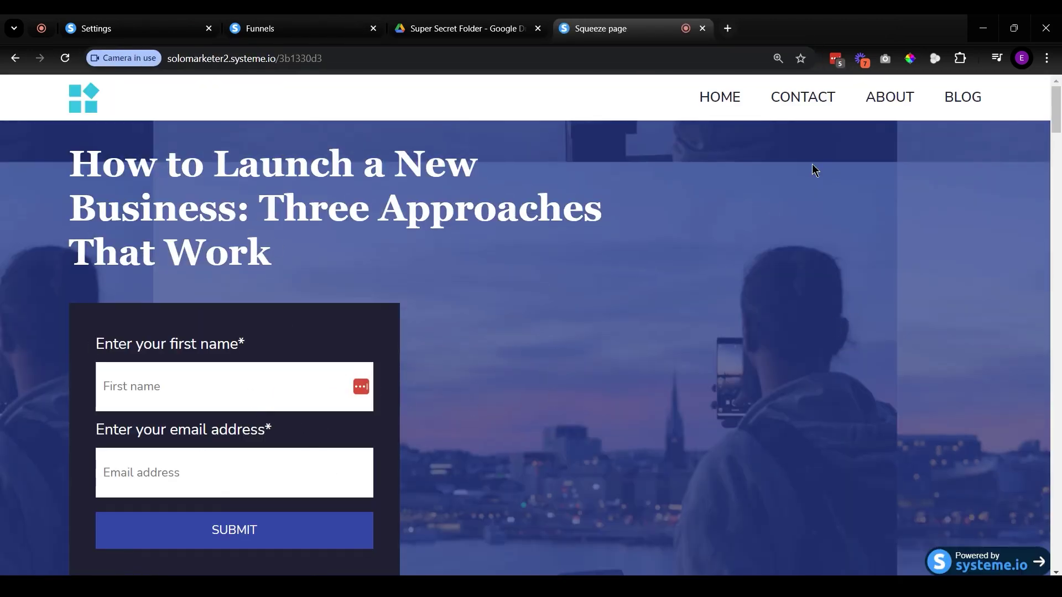
pyautogui.middleClick(660, 21)
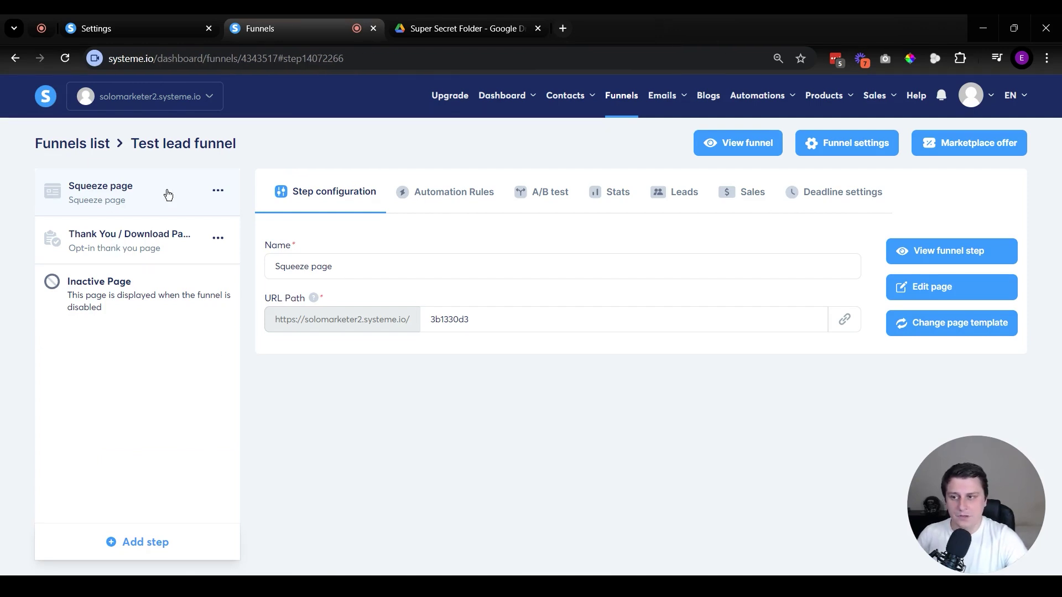
# Create a blank Google spreadsheet inside Super Secret Folder in Drive.
pyautogui.click(477, 32)
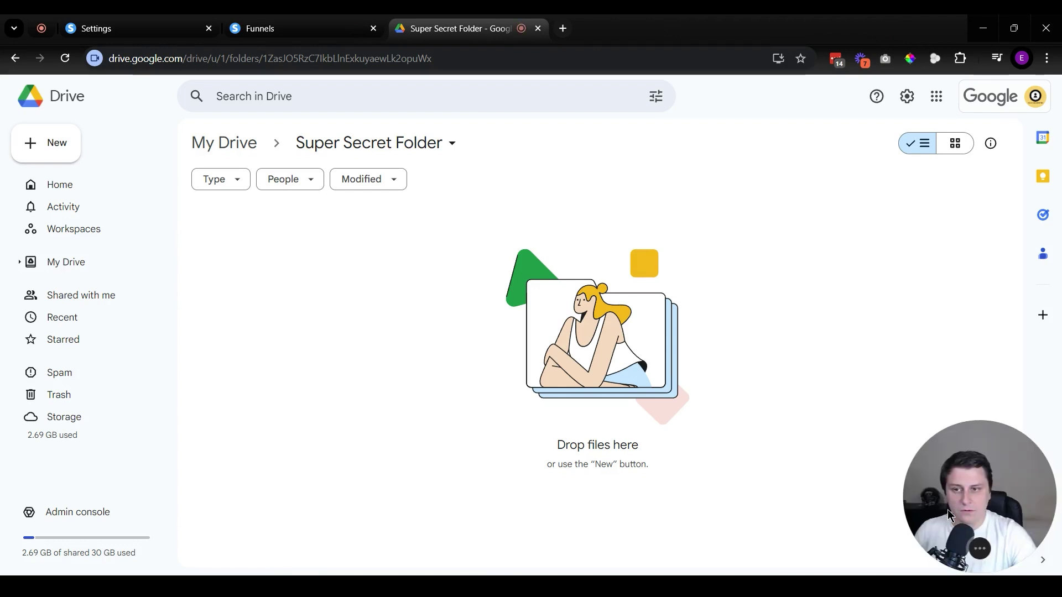
pyautogui.rightClick(384, 289)
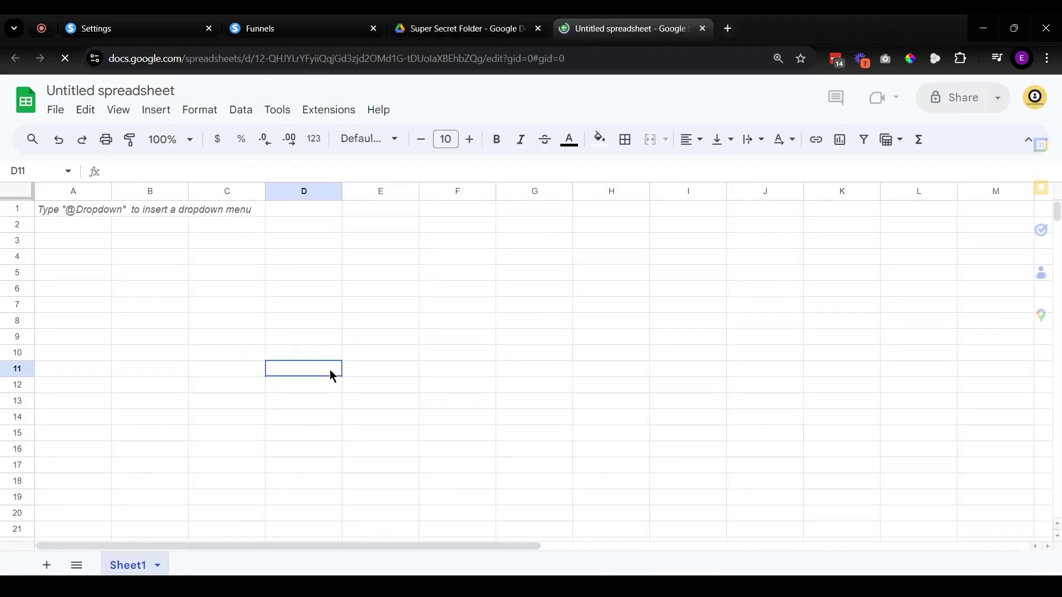
# Enter headers Name in A1 and Email in B1, and dismiss the Tables side panel.
pyautogui.click(83, 211)
pyautogui.write('Name')
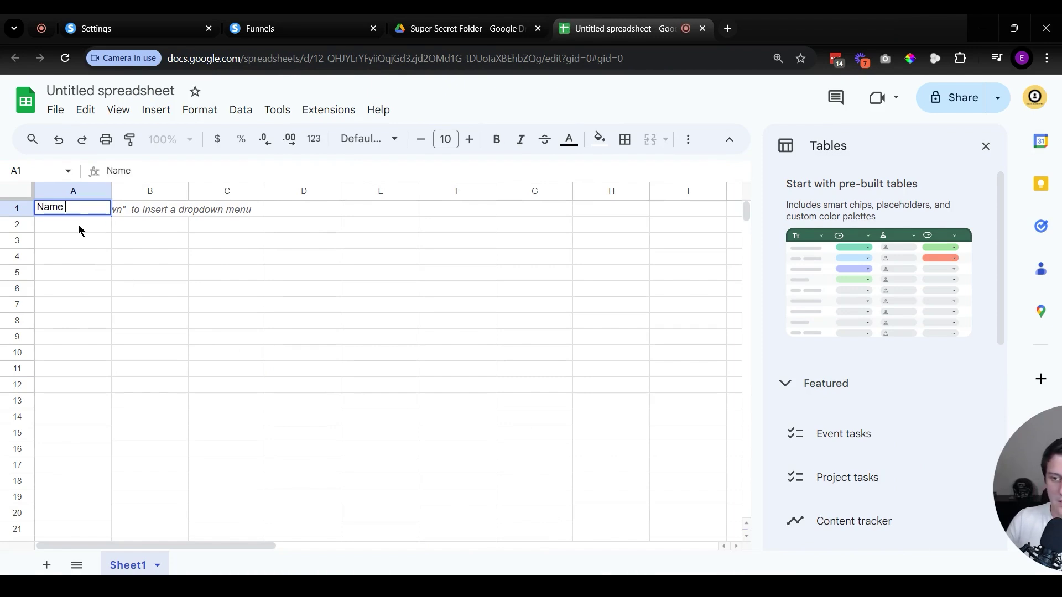
pyautogui.press('Tab')
pyautogui.write('Email')
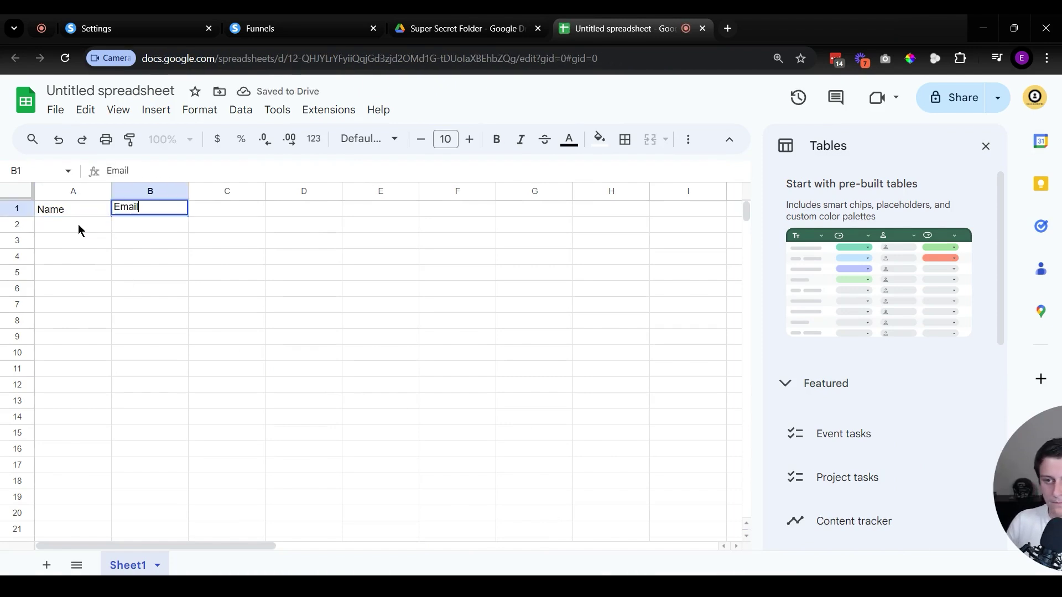
pyautogui.press('Return')
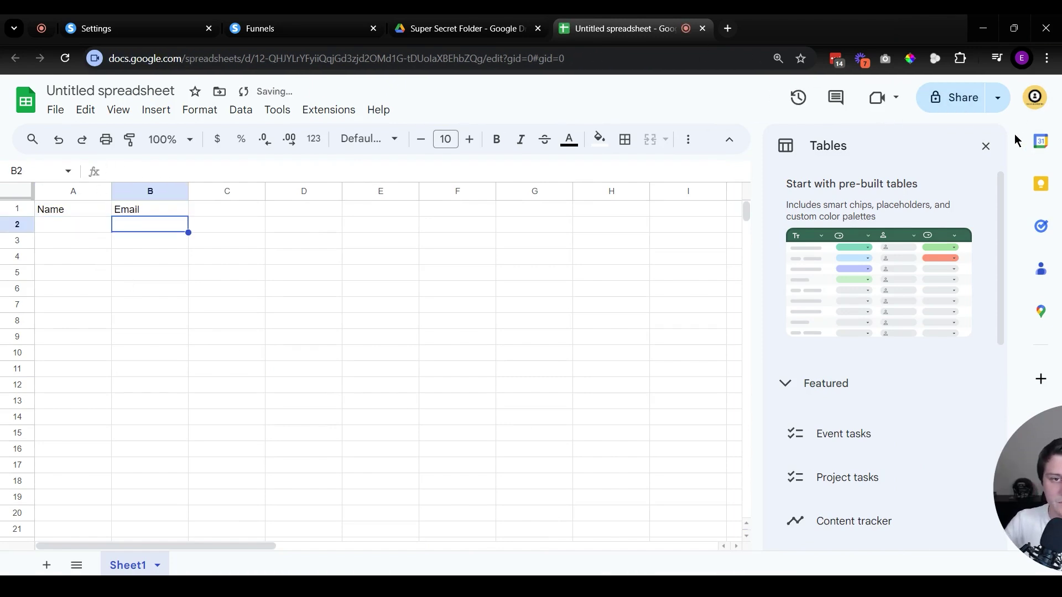
pyautogui.click(987, 147)
pyautogui.click(513, 287)
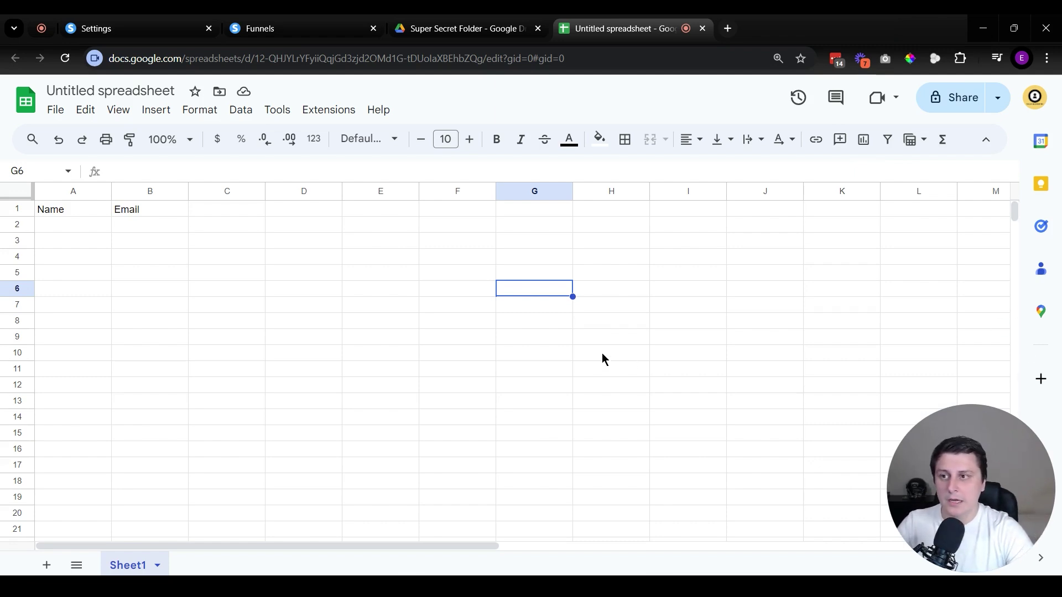
pyautogui.click(134, 25)
# Connect a Google account to systeme.io, granting access to its Google Drive files.
pyautogui.click(958, 94)
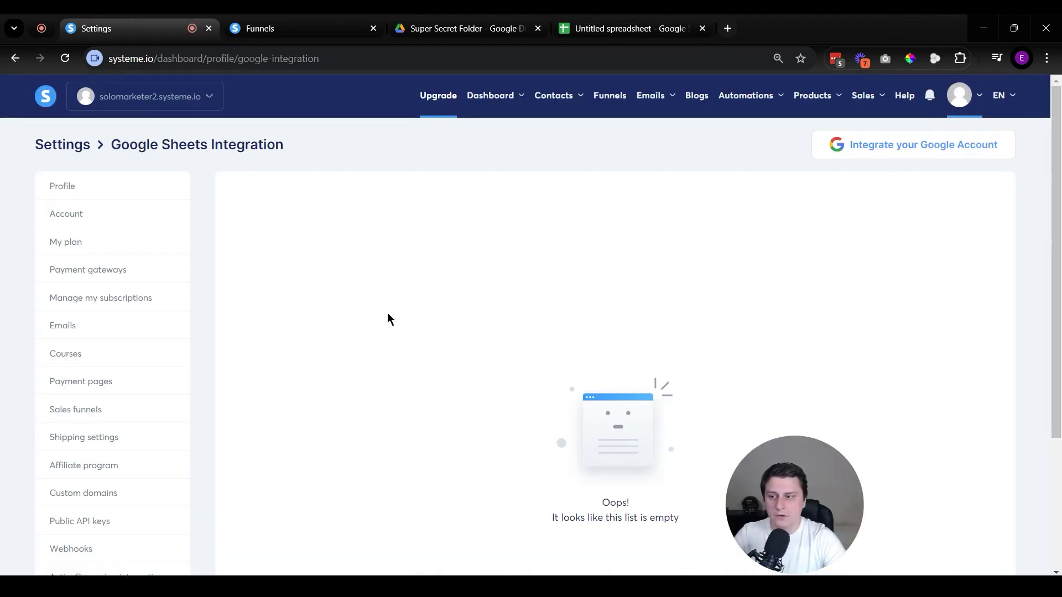
pyautogui.scroll(-3, 130, 394)
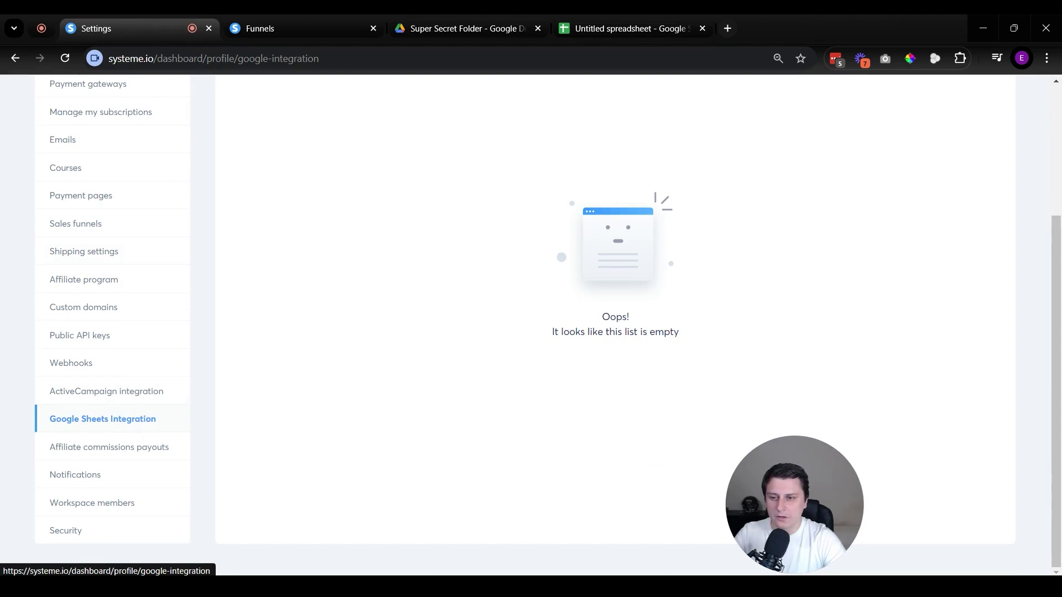
pyautogui.scroll(3, 974, 346)
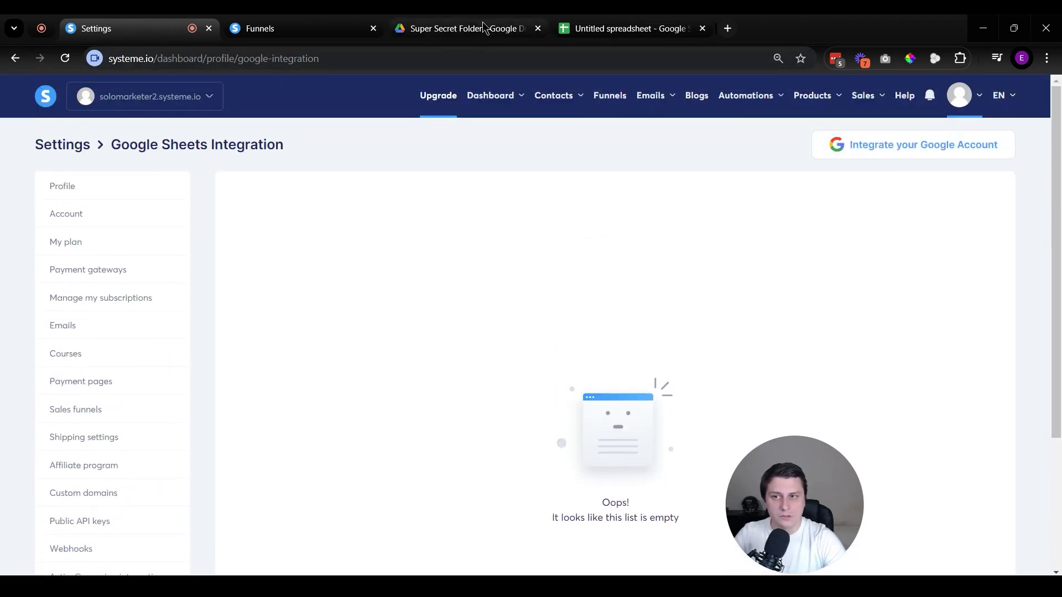
pyautogui.click(891, 138)
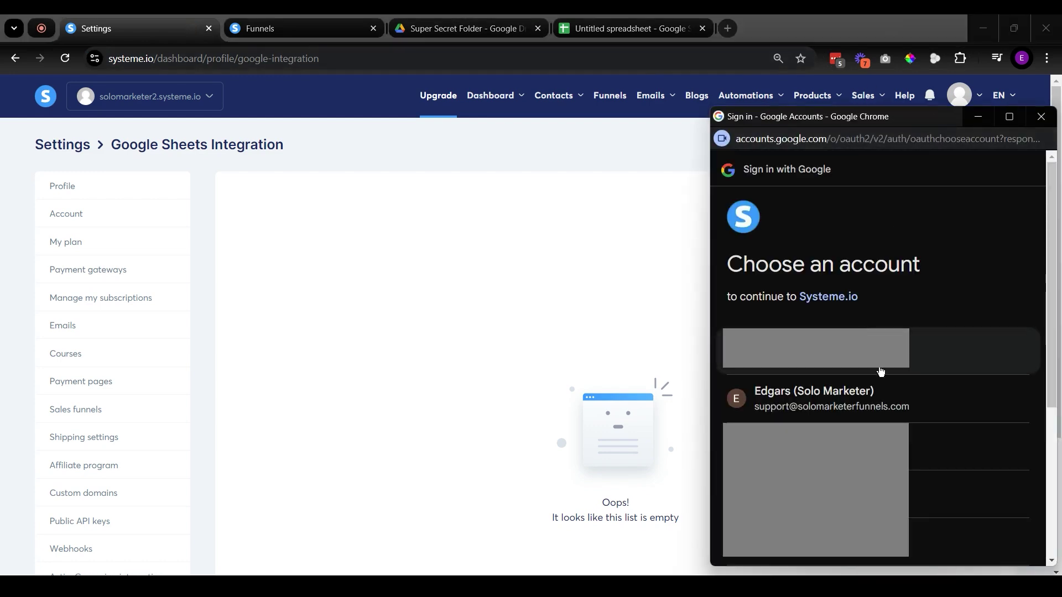
pyautogui.click(868, 394)
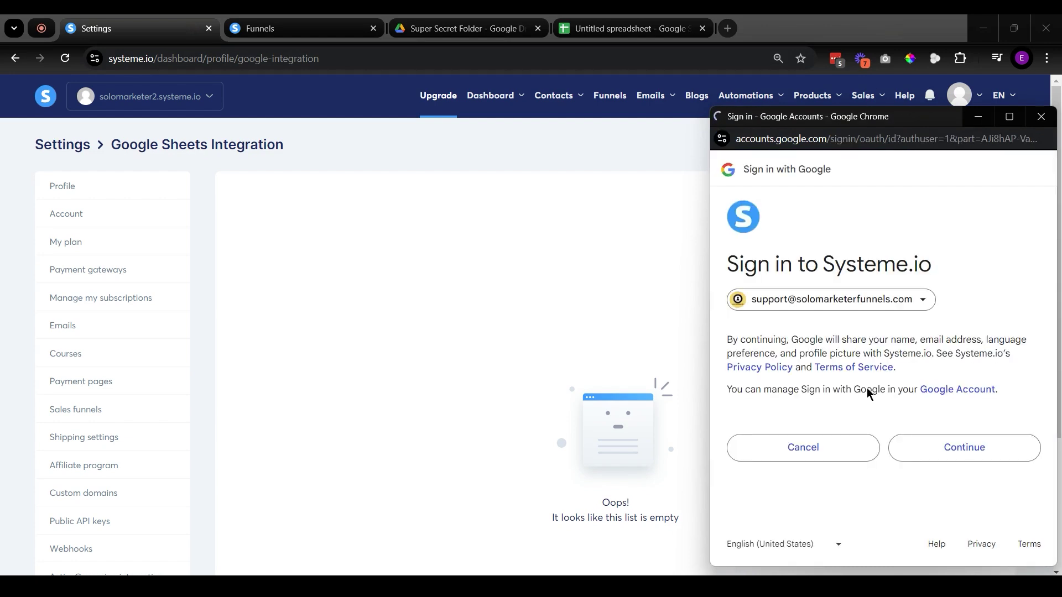
pyautogui.click(974, 457)
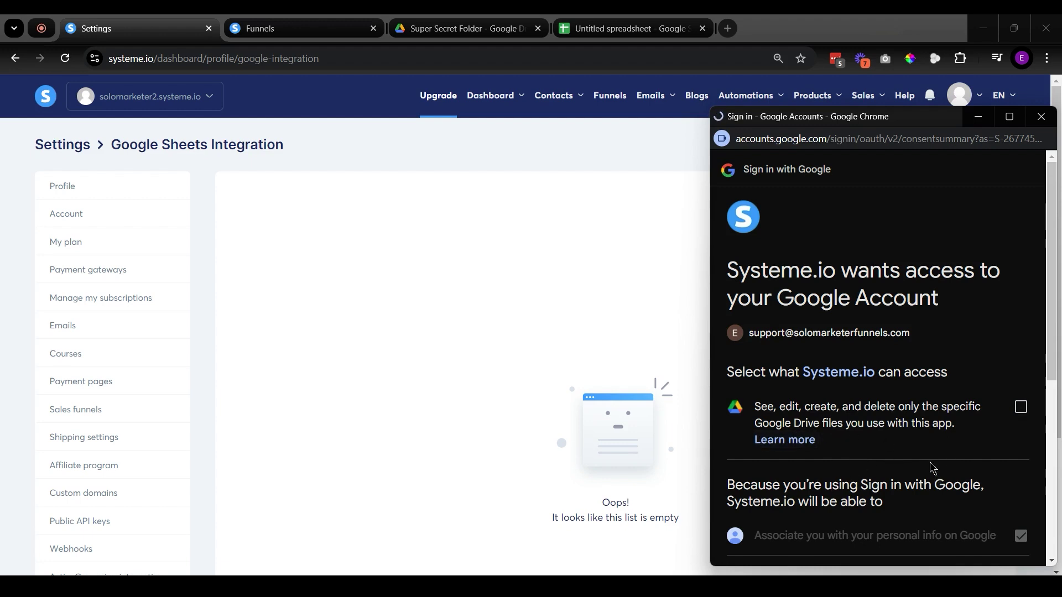
pyautogui.click(1021, 407)
pyautogui.scroll(-6, 935, 388)
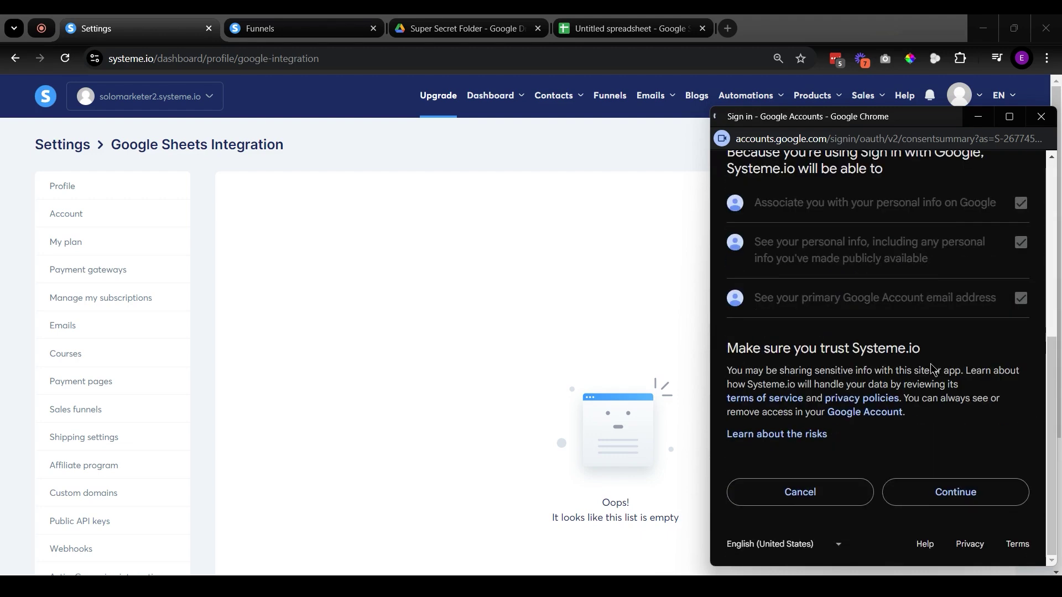
pyautogui.click(927, 500)
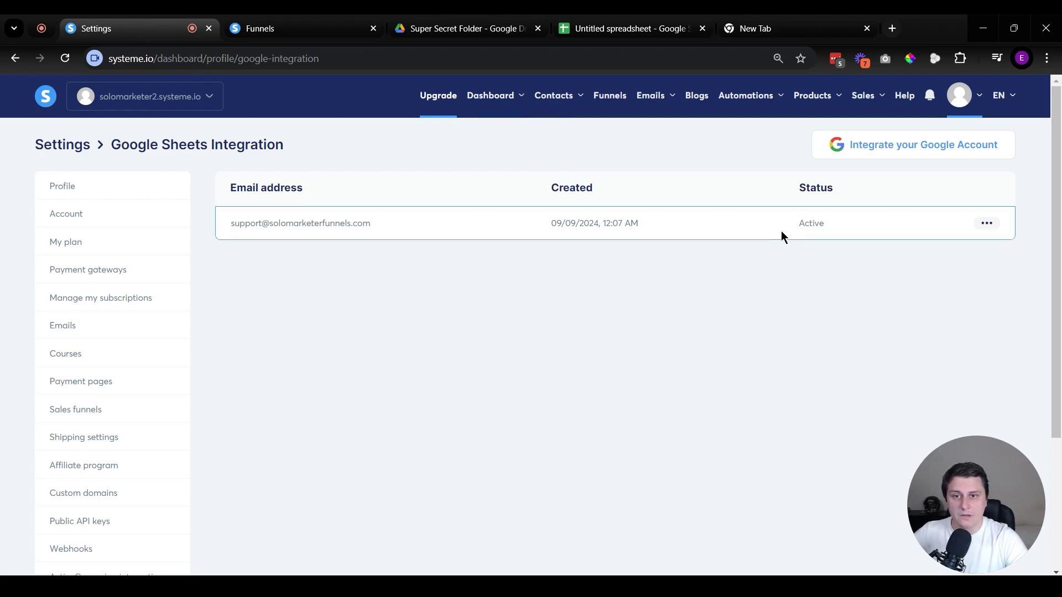
pyautogui.moveTo(782, 236); pyautogui.dragTo(838, 228)
# Title the spreadsheet 'Lead sheet' and bring up systeme.io Automations > Workflows in a new tab.
pyautogui.click(720, 324)
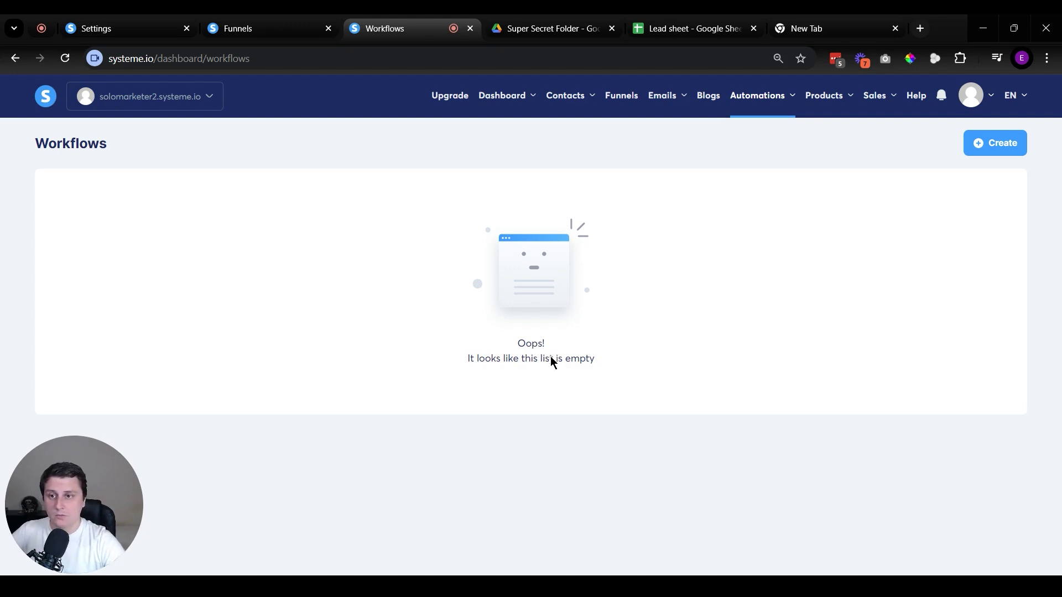
pyautogui.moveTo(763, 99)
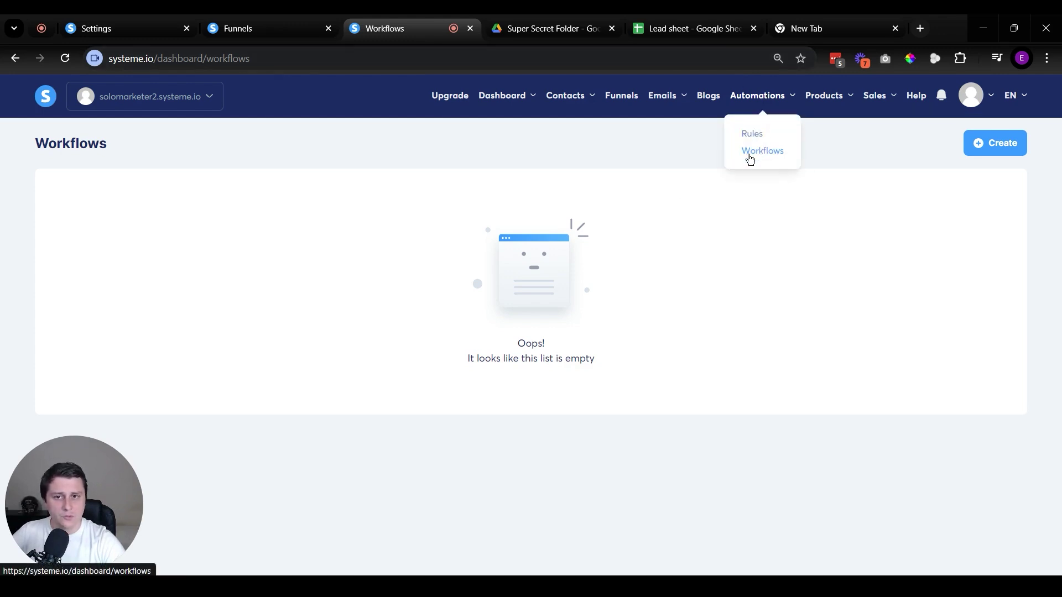
# Create and save a workflow named 'Google sheet integration'.
pyautogui.click(996, 143)
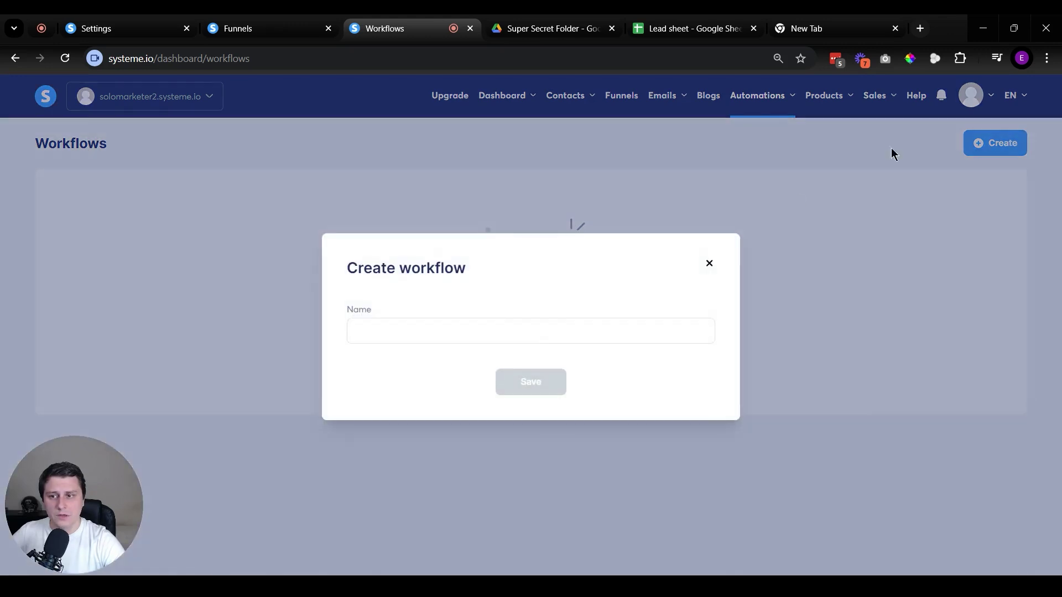
pyautogui.click(529, 326)
pyautogui.write('Google sheet integration')
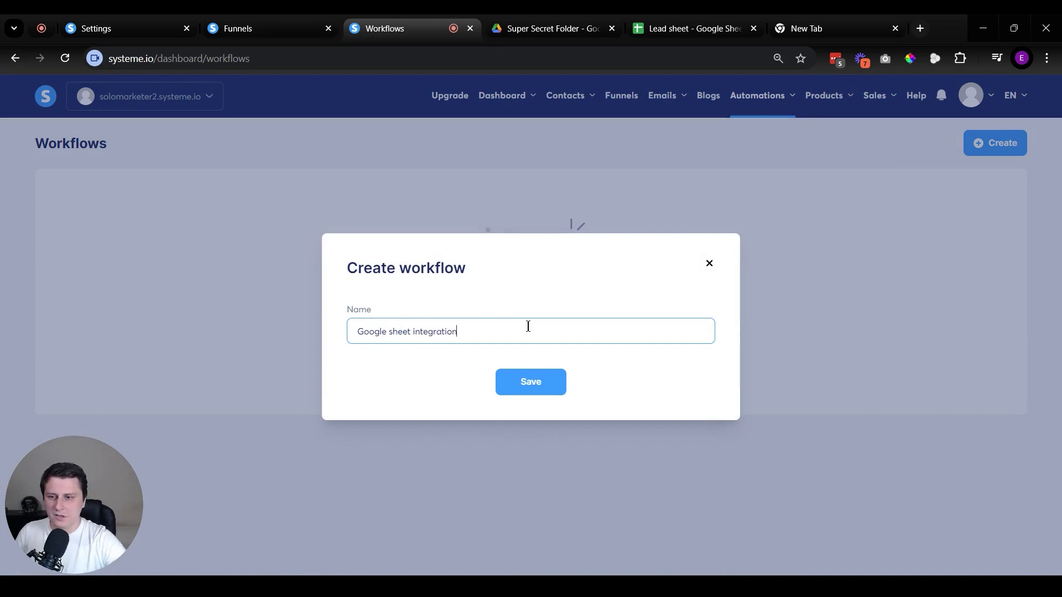
pyautogui.click(545, 381)
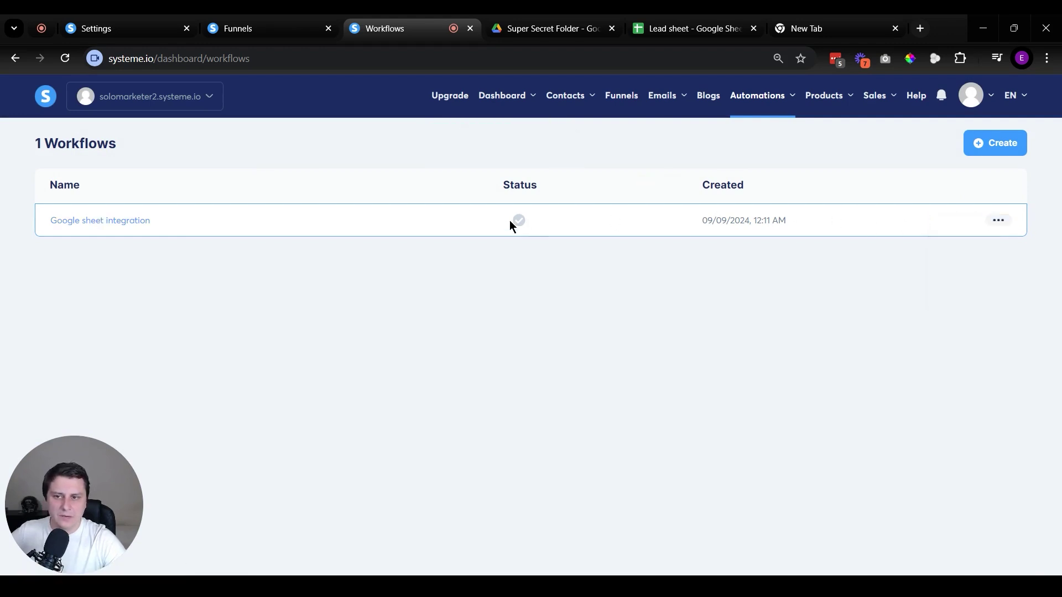
# Activate the Google sheet integration workflow and confirm.
pyautogui.click(999, 220)
pyautogui.click(951, 230)
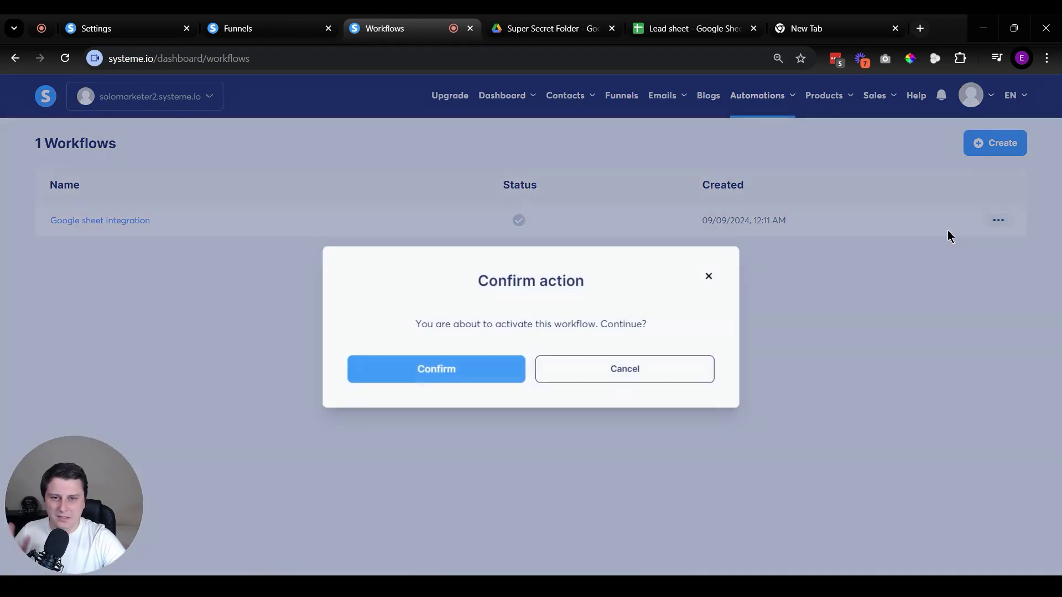
pyautogui.click(483, 380)
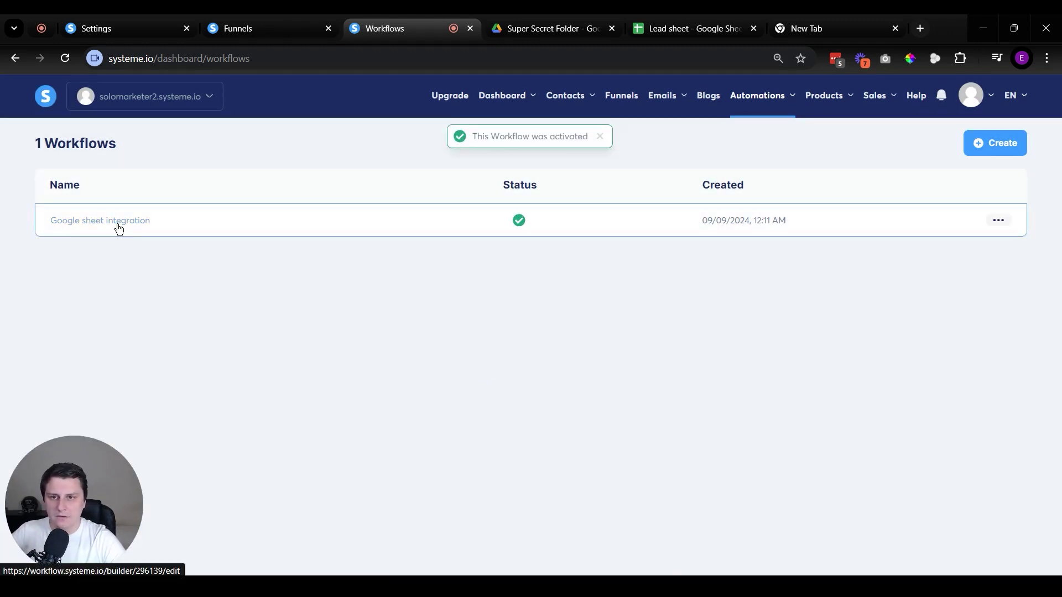
pyautogui.click(119, 229)
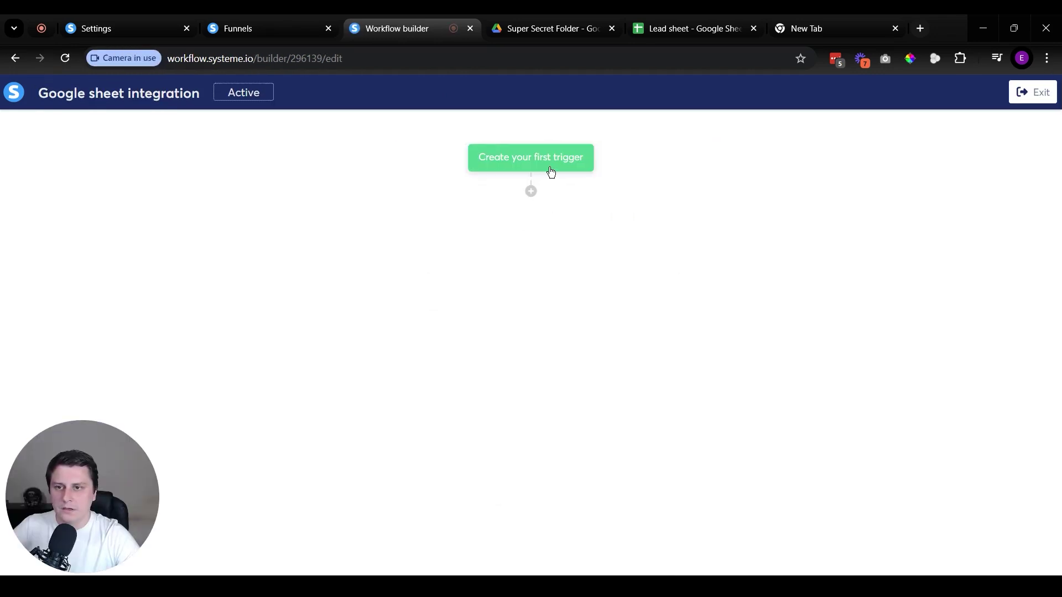
# Add a Funnel form subscribed trigger for Test lead funnel's Squeeze page.
pyautogui.click(551, 171)
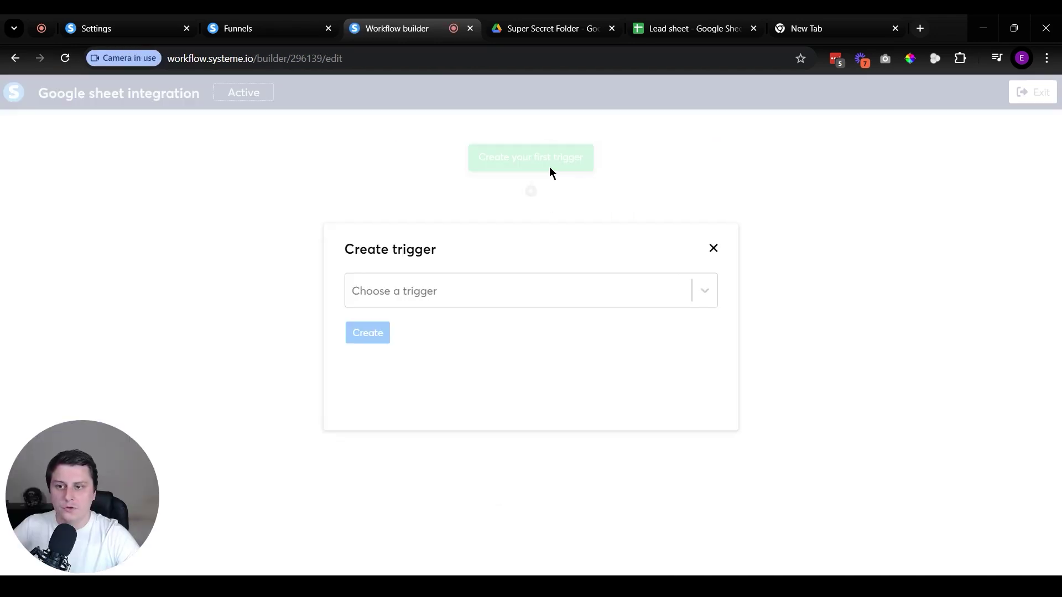
pyautogui.click(496, 290)
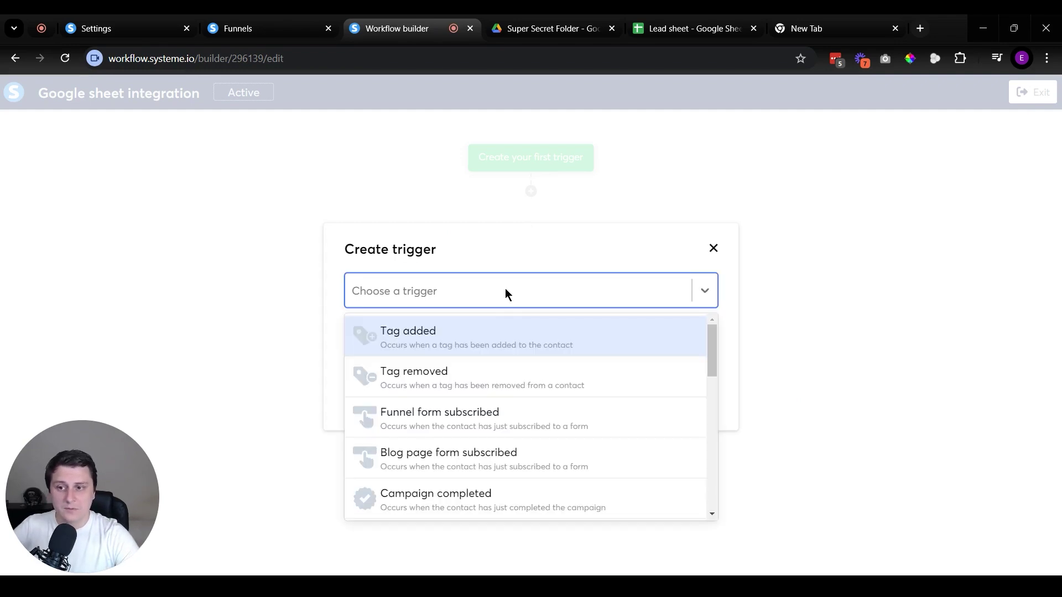
pyautogui.click(468, 420)
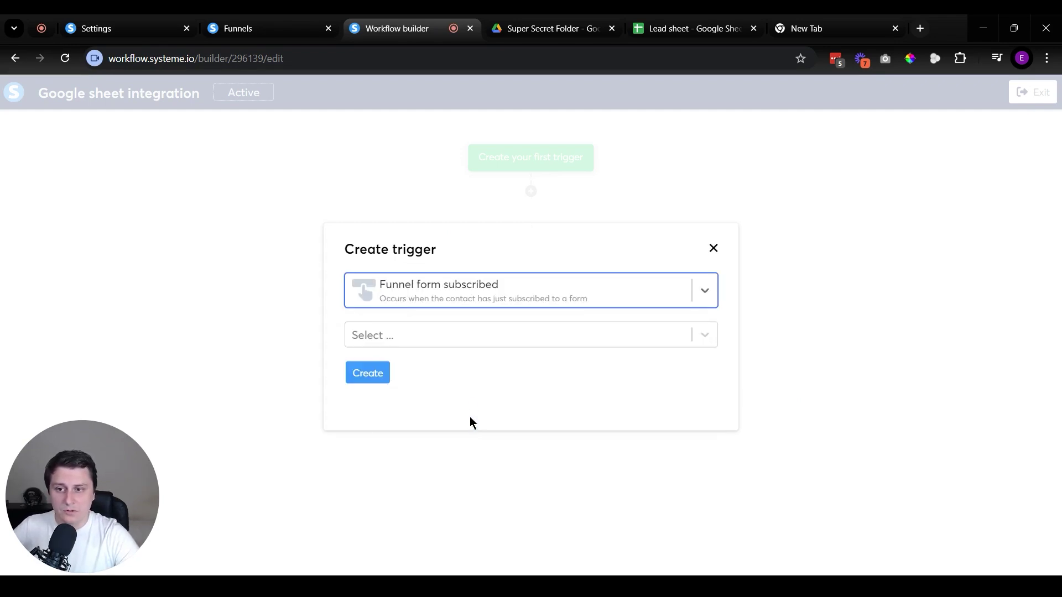
pyautogui.click(447, 337)
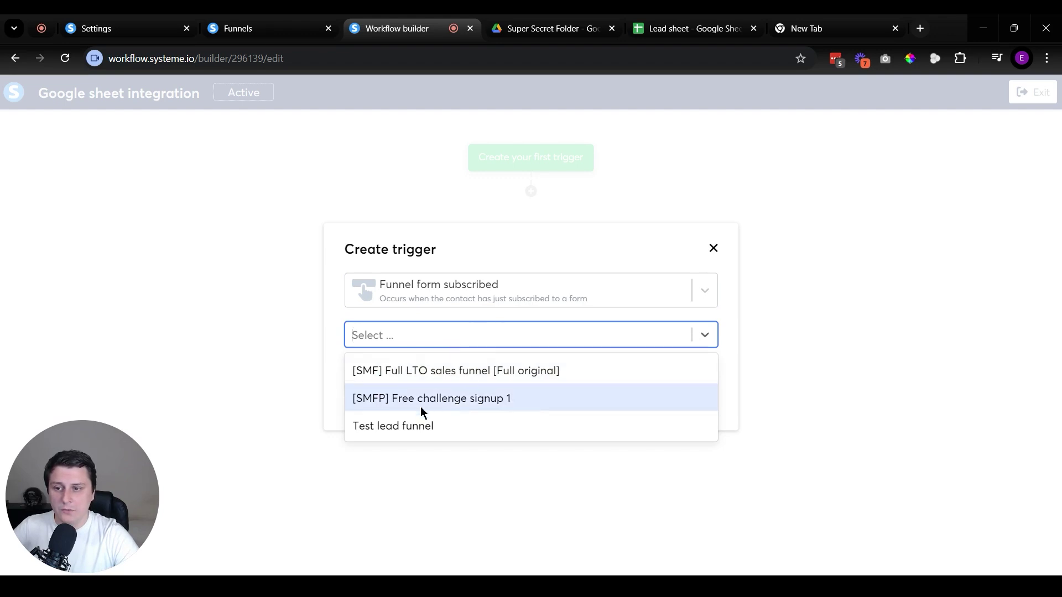
pyautogui.click(415, 424)
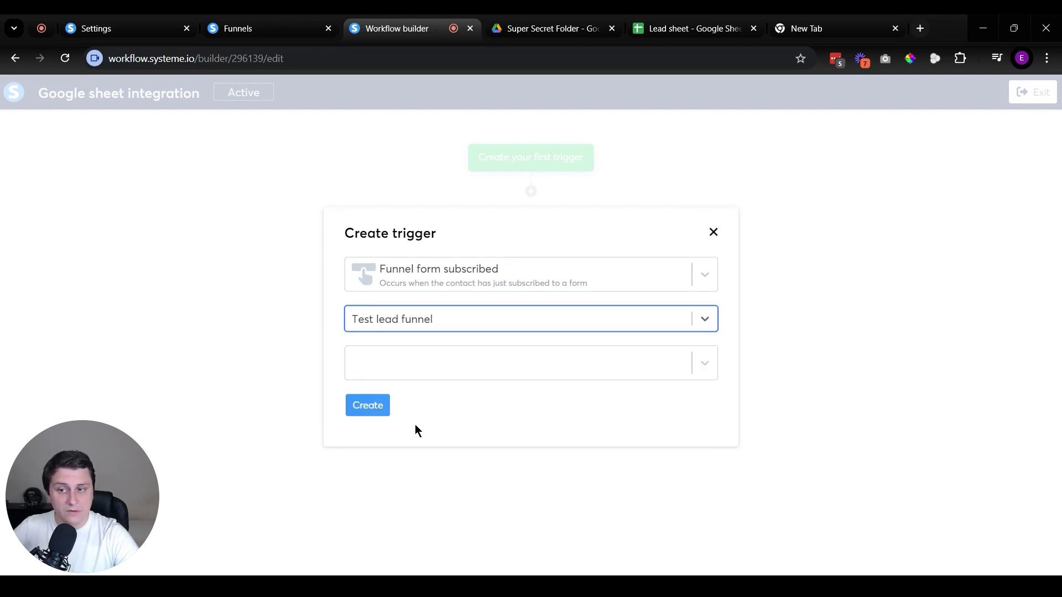
pyautogui.click(436, 380)
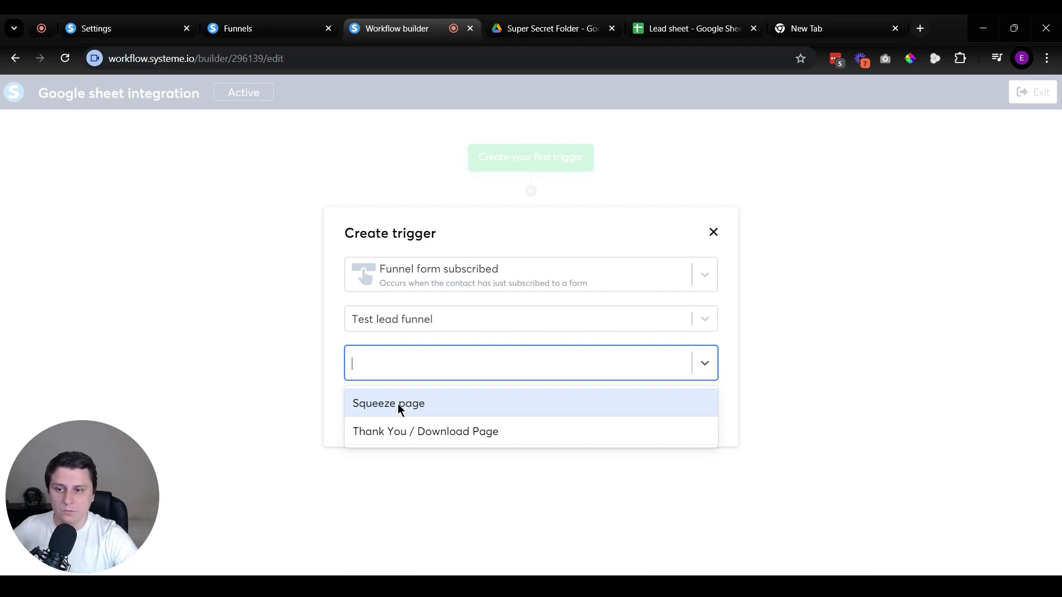
pyautogui.click(399, 410)
pyautogui.click(383, 408)
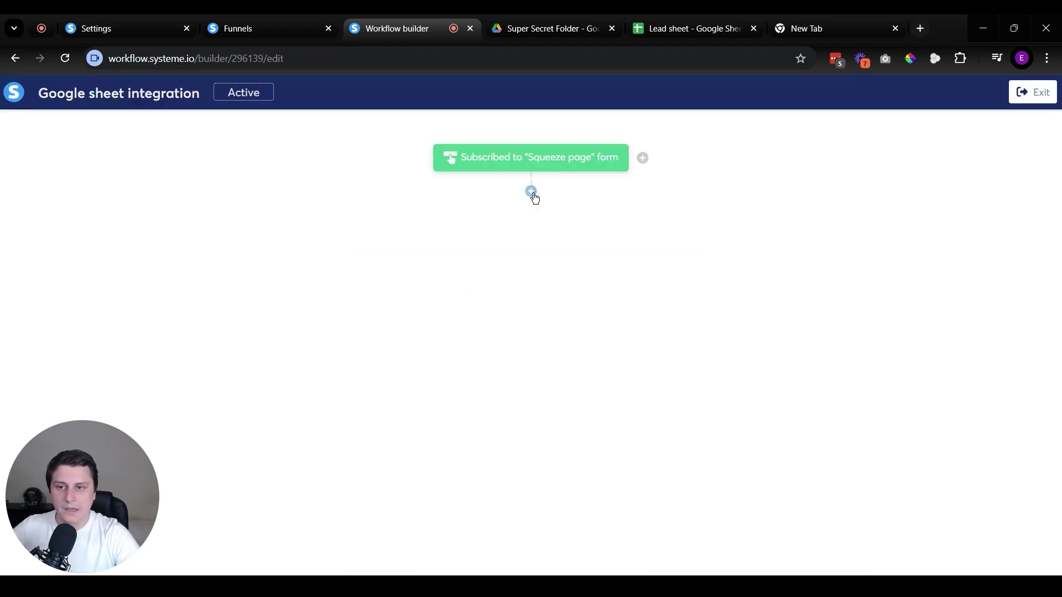
pyautogui.click(531, 192)
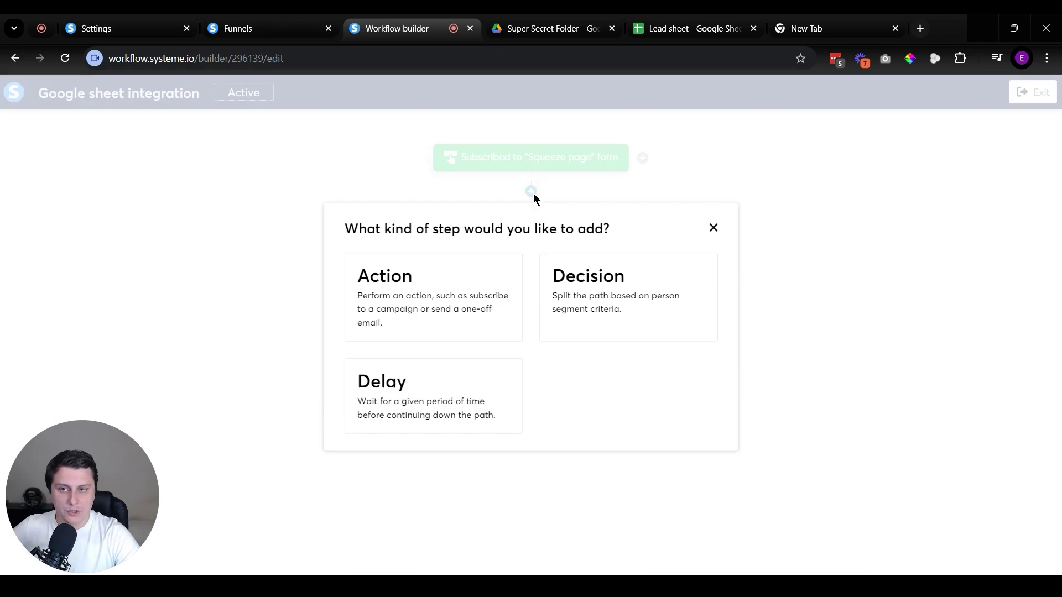
# Add an action step of type 'Add a new row to a Google Sheet'.
pyautogui.click(466, 291)
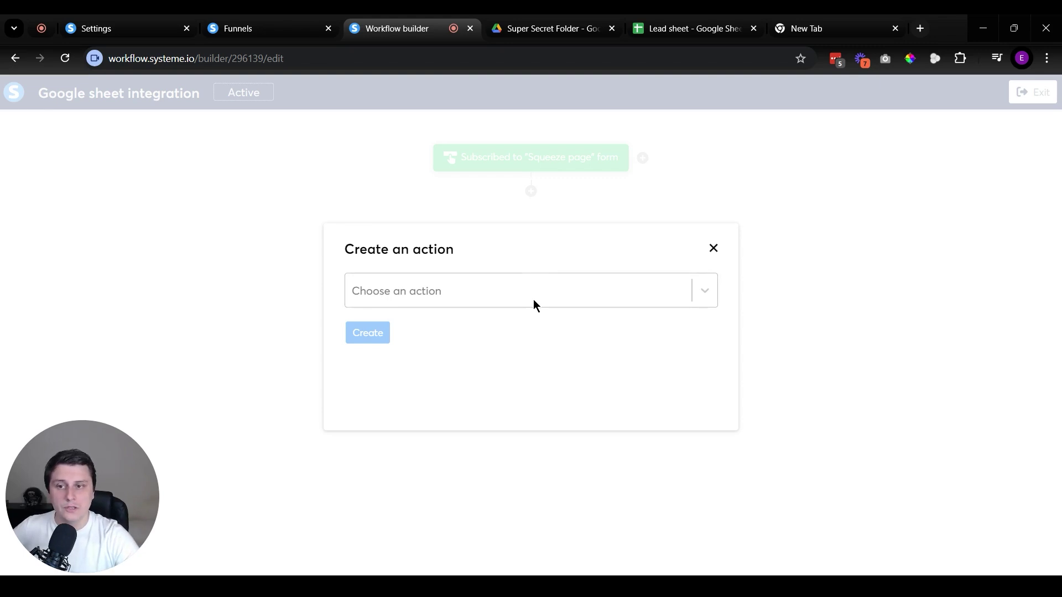
pyautogui.click(492, 302)
pyautogui.scroll(-5, 469, 406)
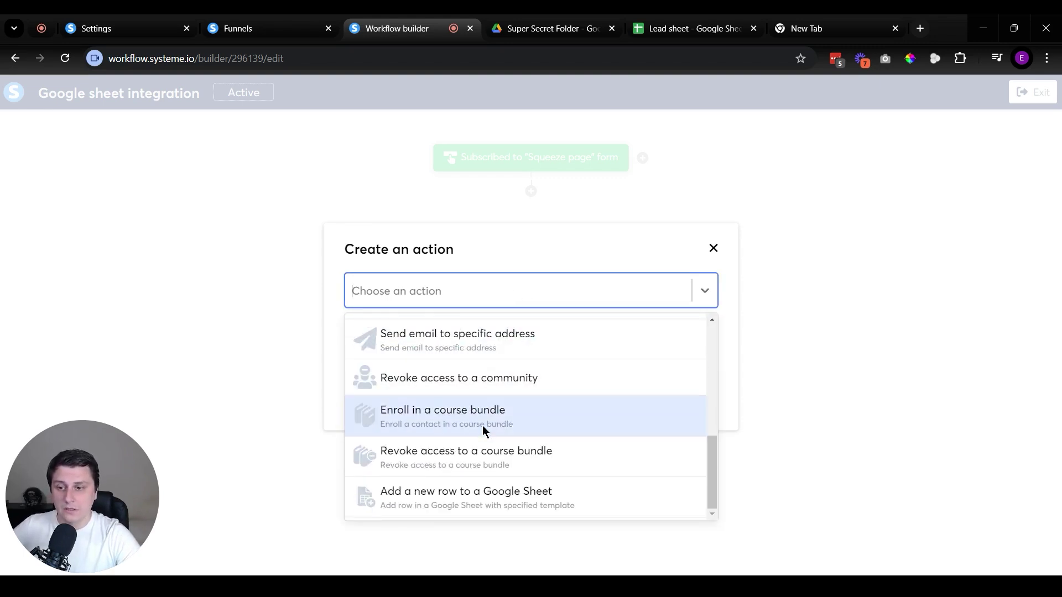
pyautogui.click(590, 499)
# Point the action at the connected drive's Lead sheet, worksheet Sheet1, checking its column headers.
pyautogui.click(353, 340)
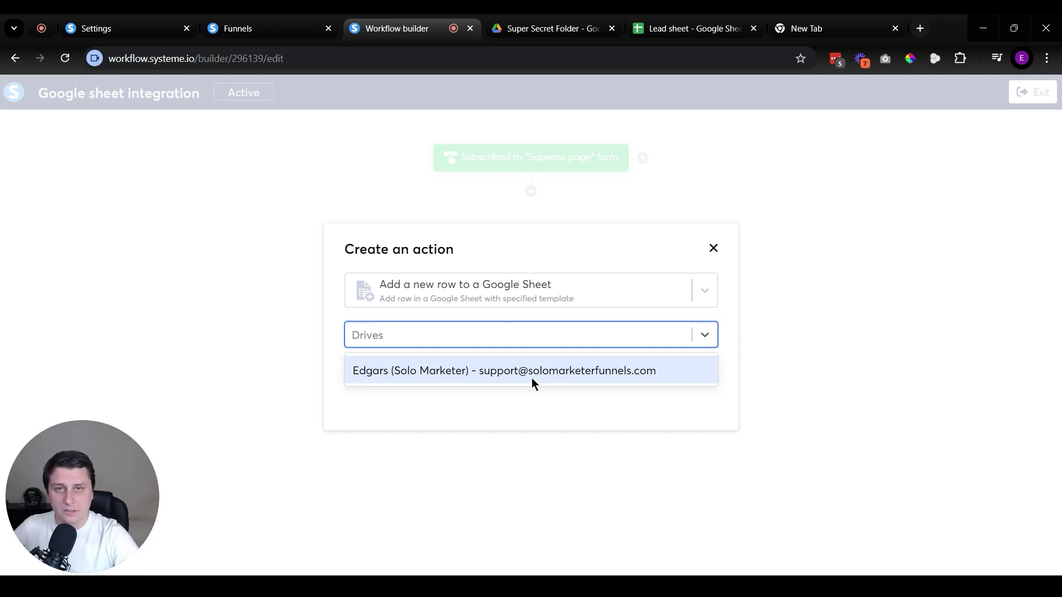
pyautogui.click(496, 381)
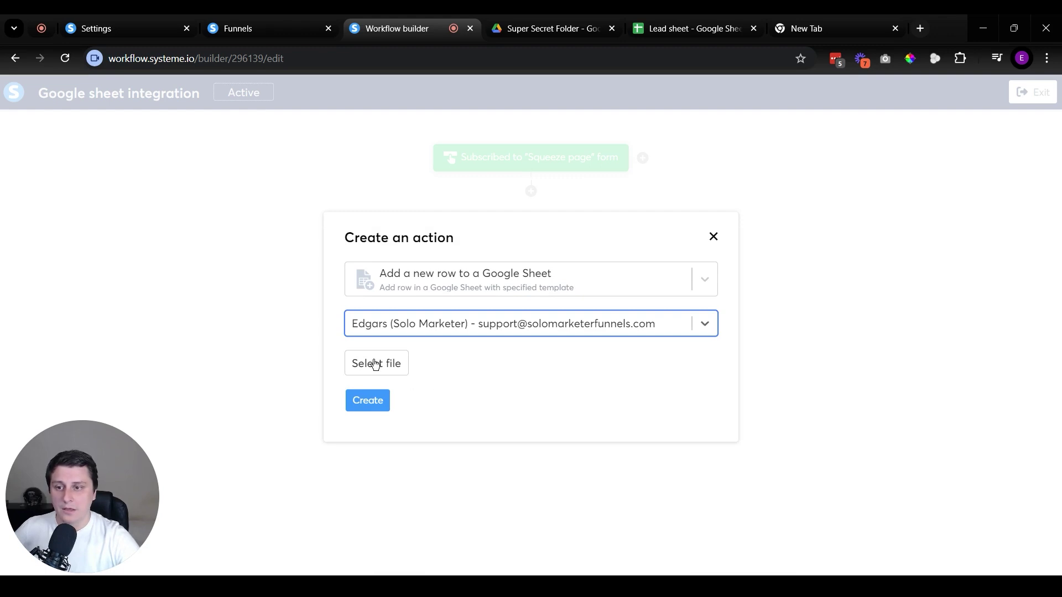
pyautogui.click(375, 364)
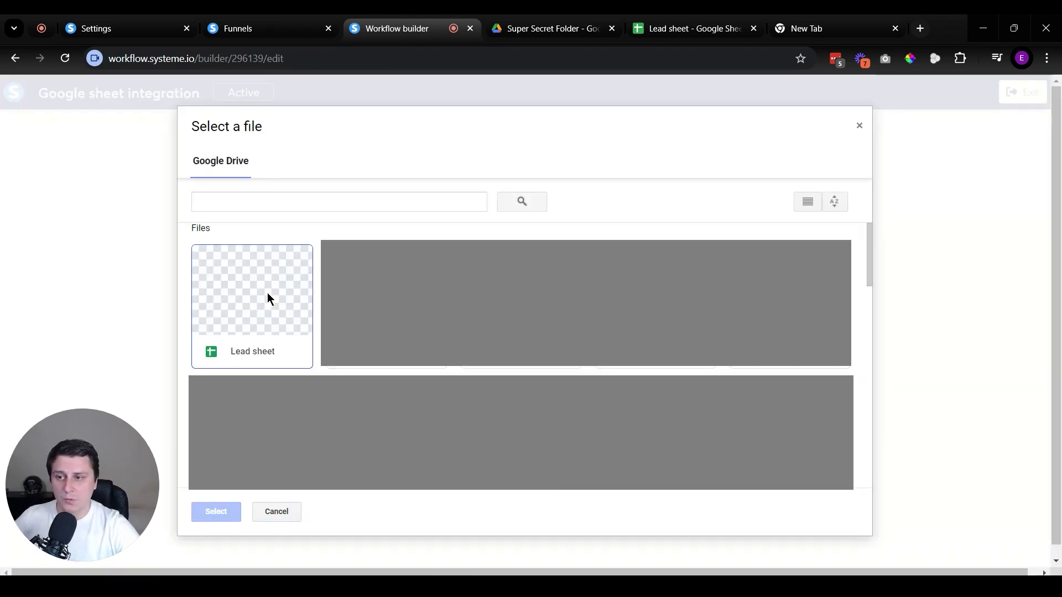
pyautogui.click(268, 293)
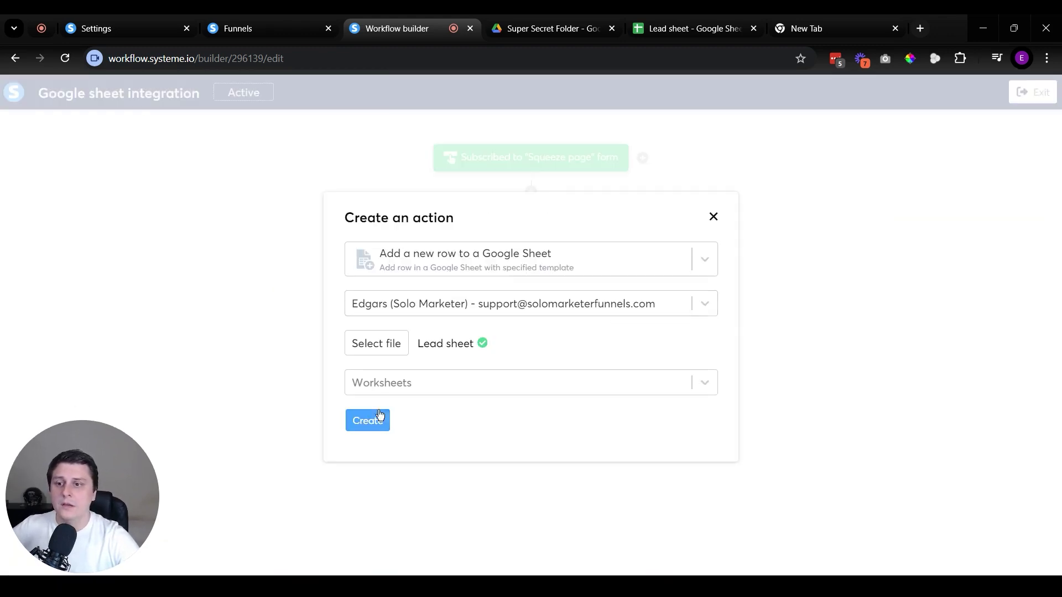
pyautogui.click(424, 393)
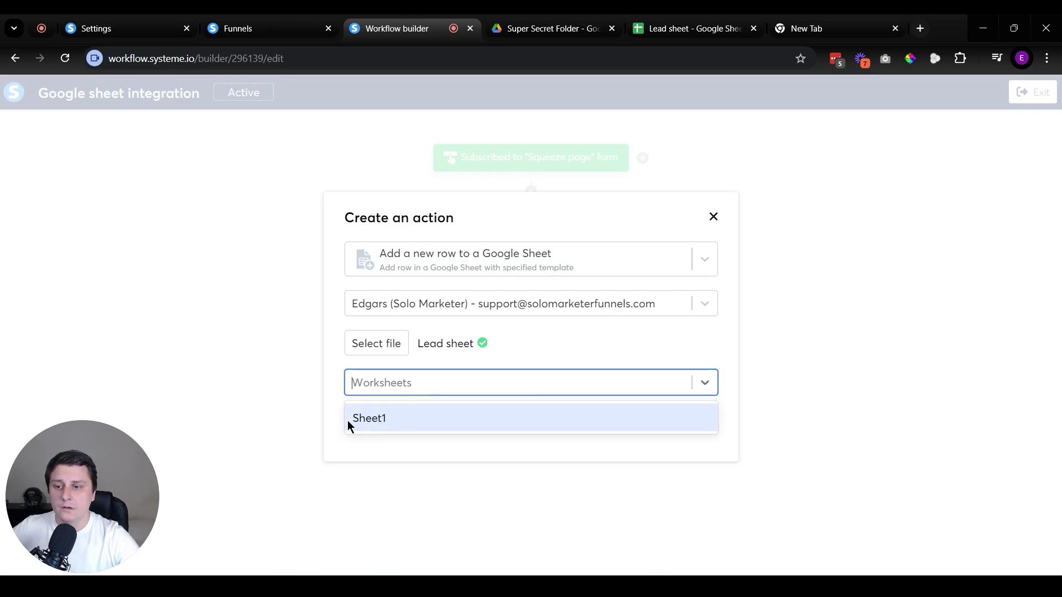
pyautogui.click(384, 421)
pyautogui.click(702, 27)
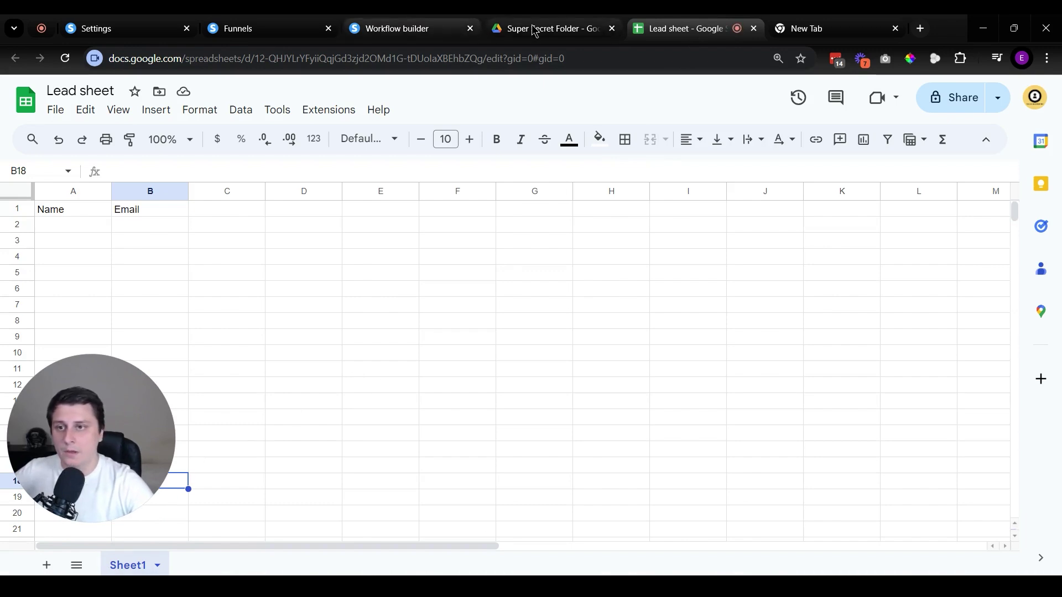
pyautogui.click(290, 20)
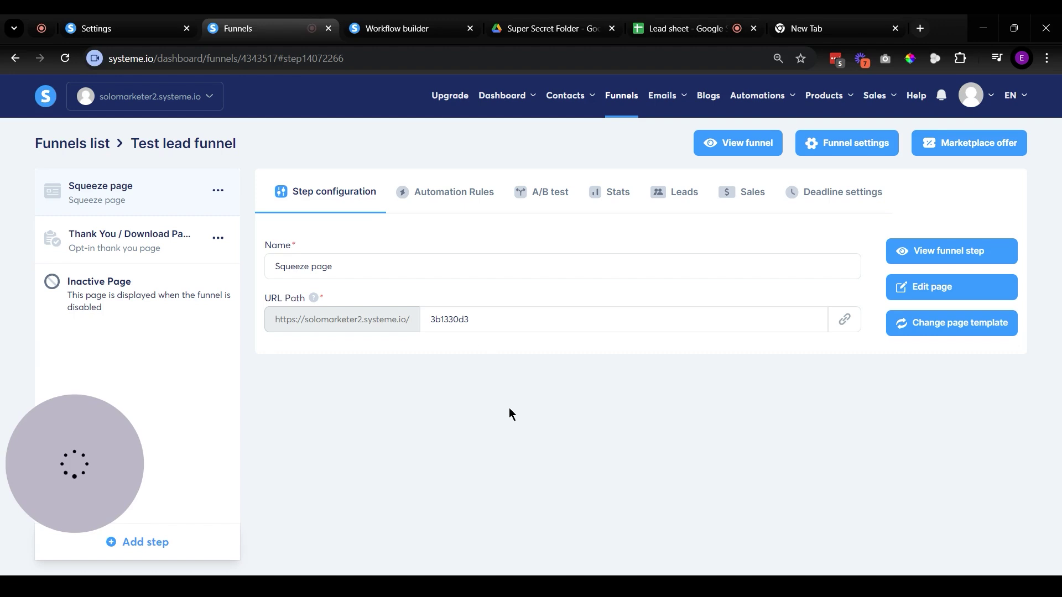
pyautogui.click(446, 20)
# Map the Name column to the contact's First Name field.
pyautogui.click(437, 409)
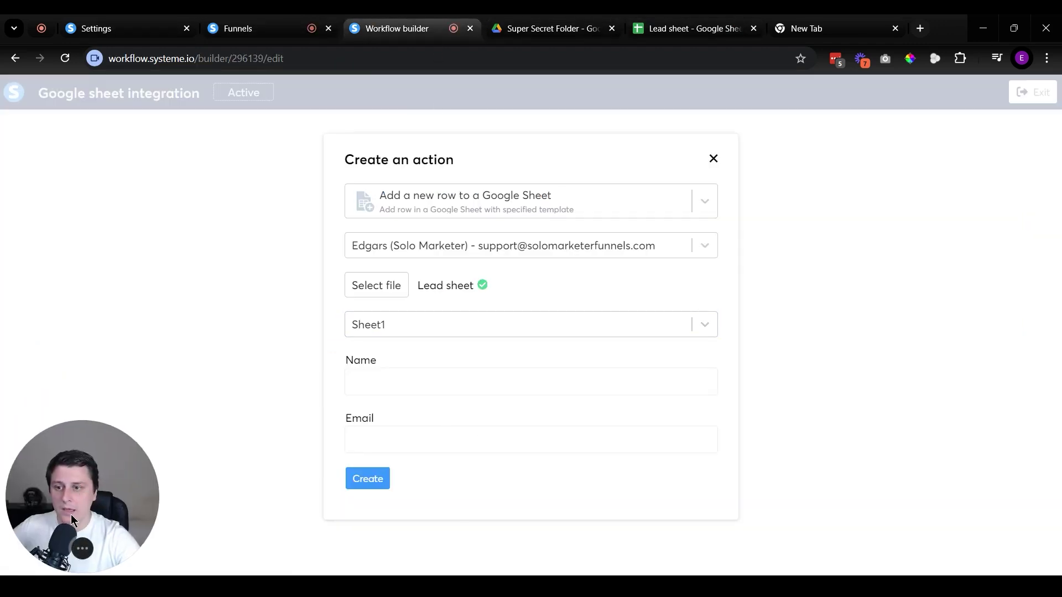
pyautogui.click(404, 385)
pyautogui.scroll(-1, 520, 276)
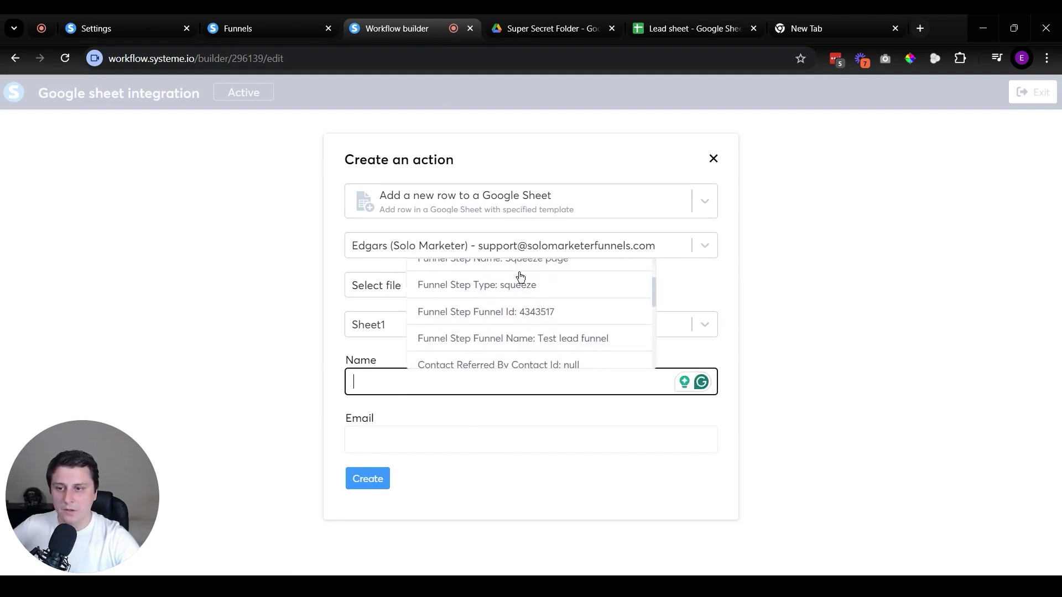
pyautogui.scroll(-3, 520, 277)
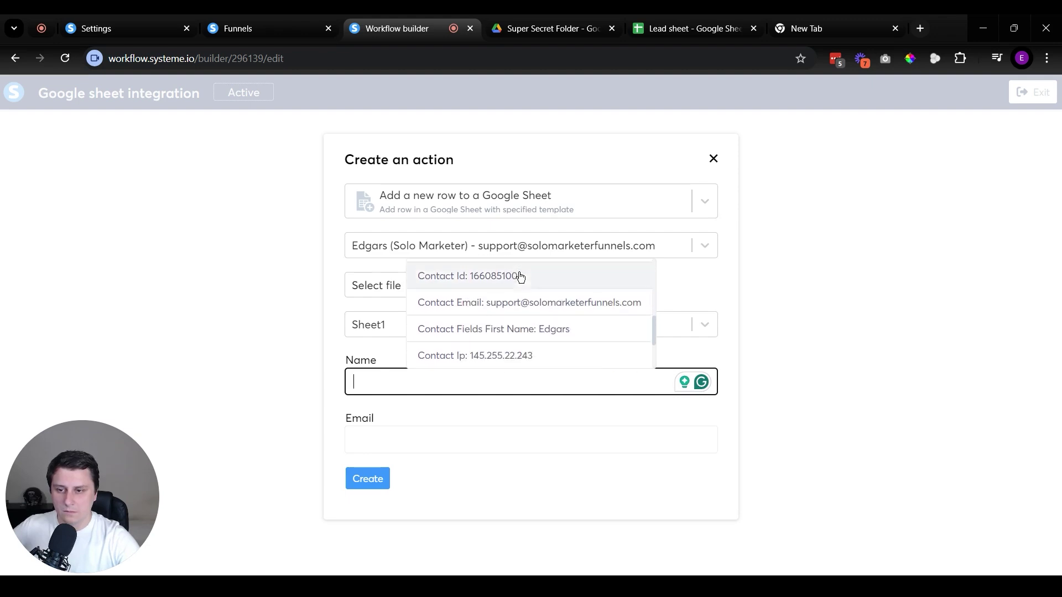
pyautogui.scroll(-1, 520, 277)
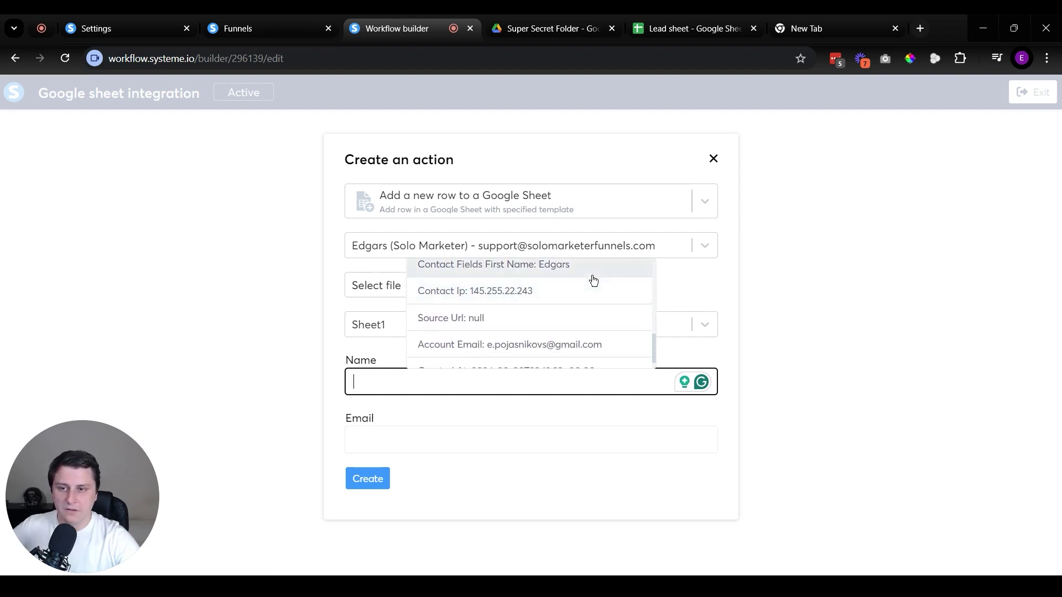
pyautogui.scroll(2, 569, 293)
pyautogui.click(545, 342)
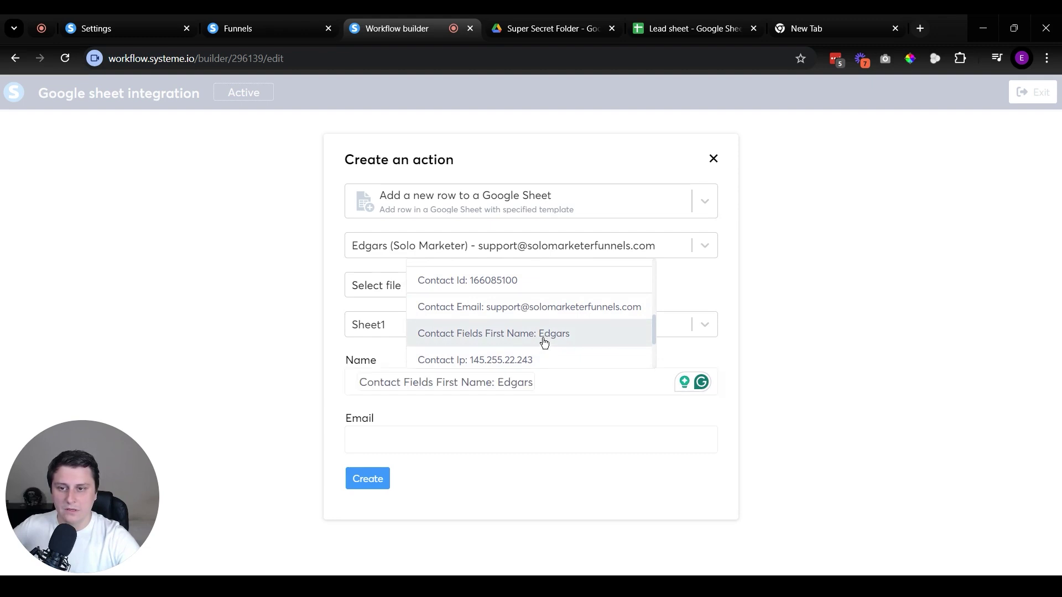
# Map the Email column to the contact's email and save the row action.
pyautogui.click(420, 440)
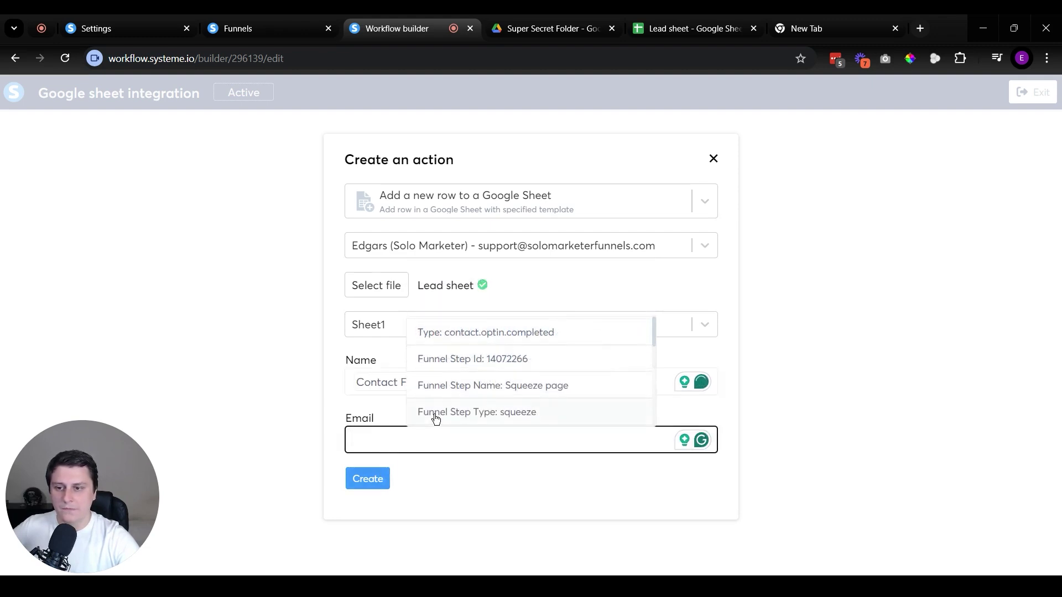
pyautogui.scroll(-3, 573, 378)
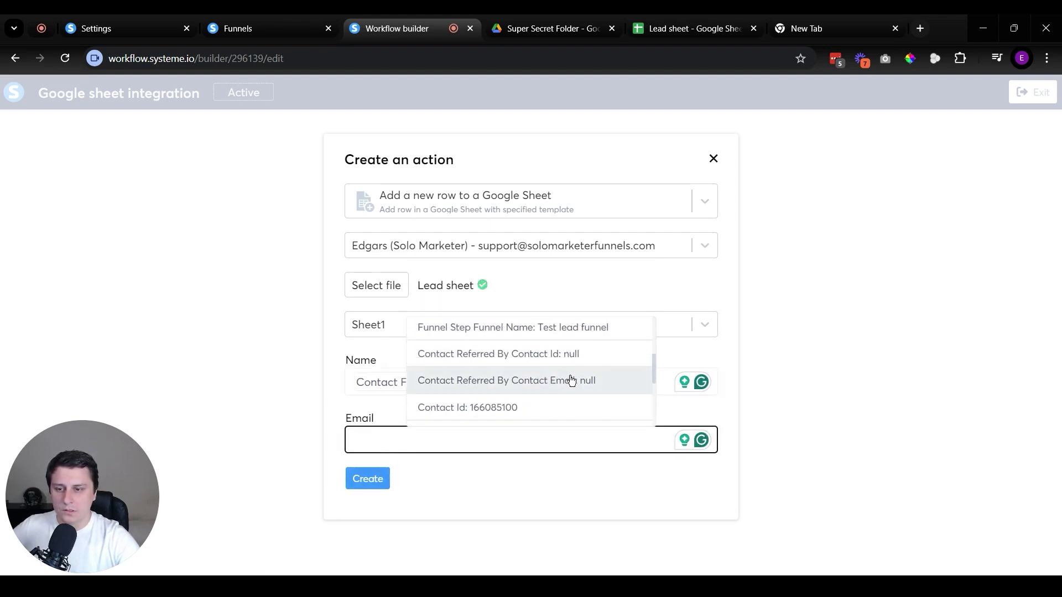
pyautogui.scroll(-2, 572, 379)
pyautogui.click(498, 366)
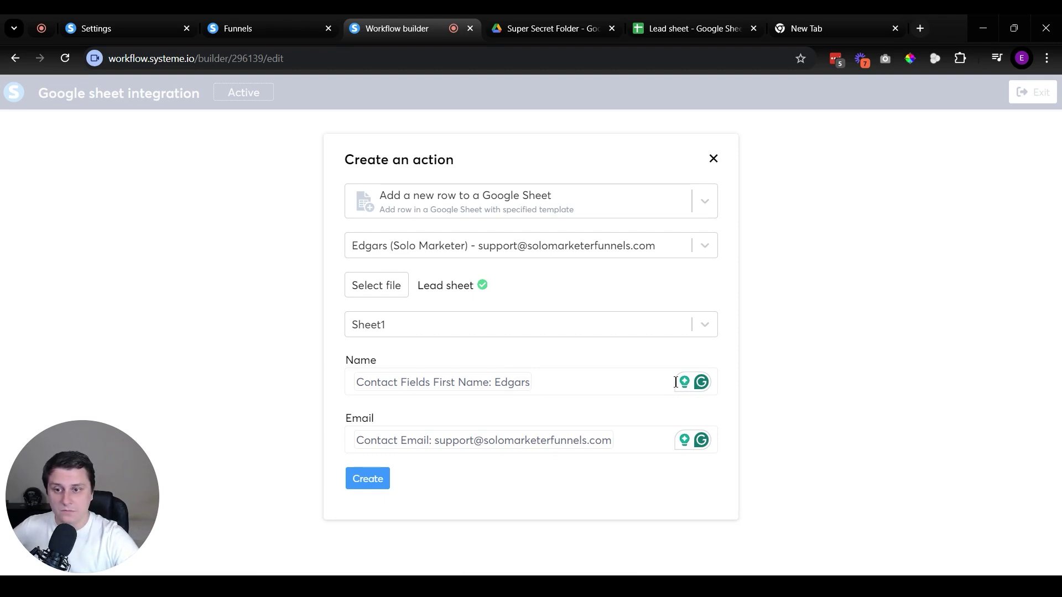
pyautogui.click(373, 480)
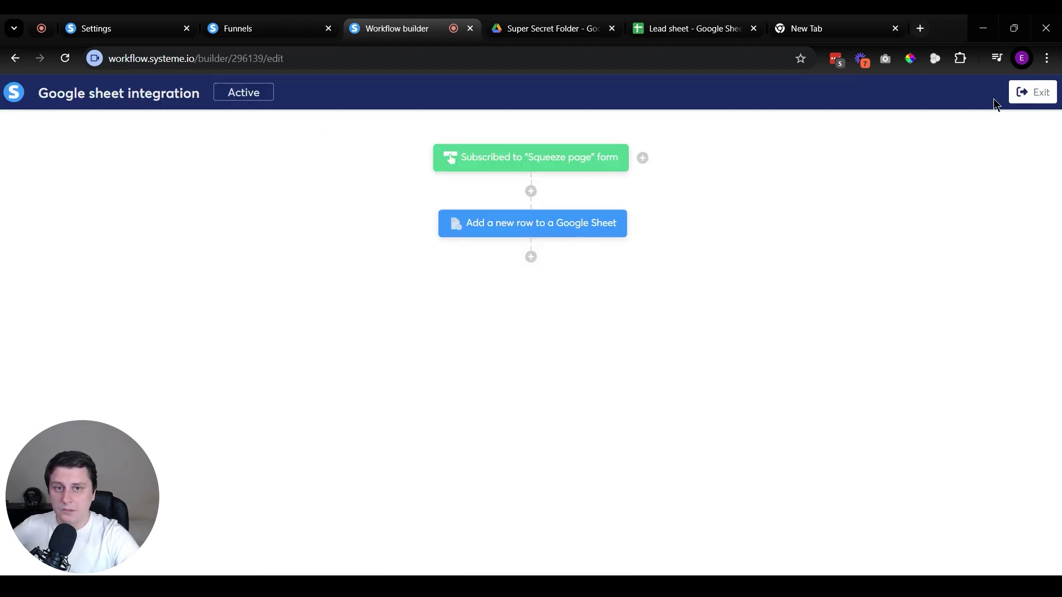
# Copy the squeeze page URL from the funnel and load it in a new browser tab.
pyautogui.click(1024, 98)
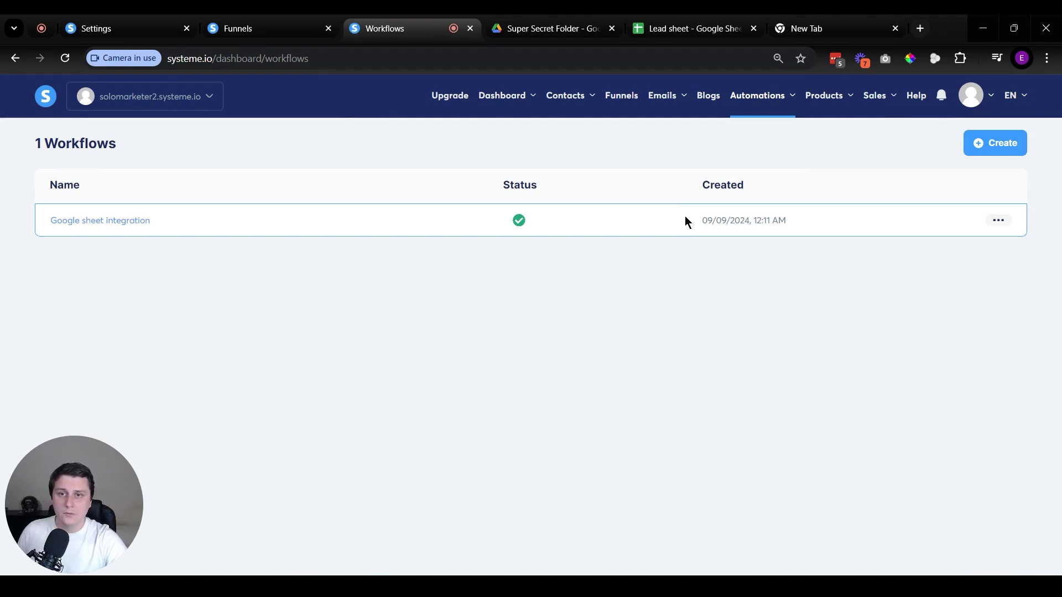
pyautogui.click(676, 22)
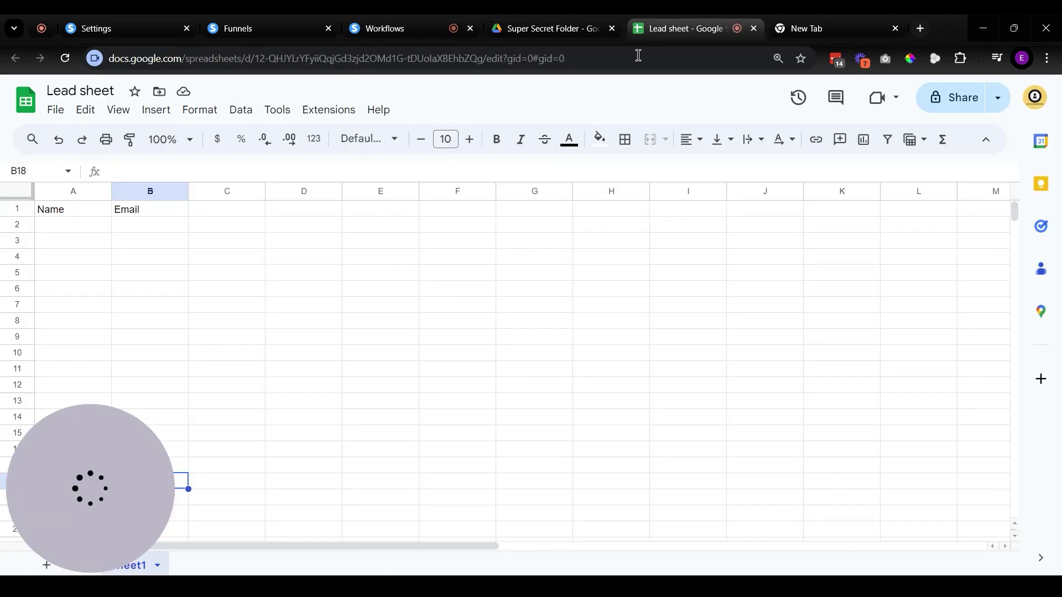
pyautogui.click(283, 17)
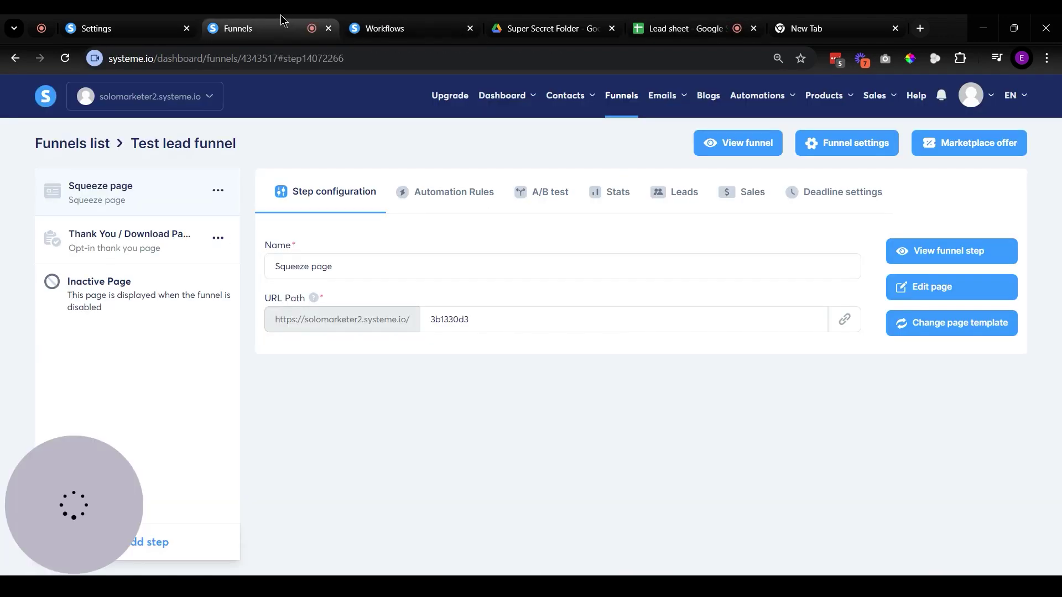
pyautogui.click(856, 324)
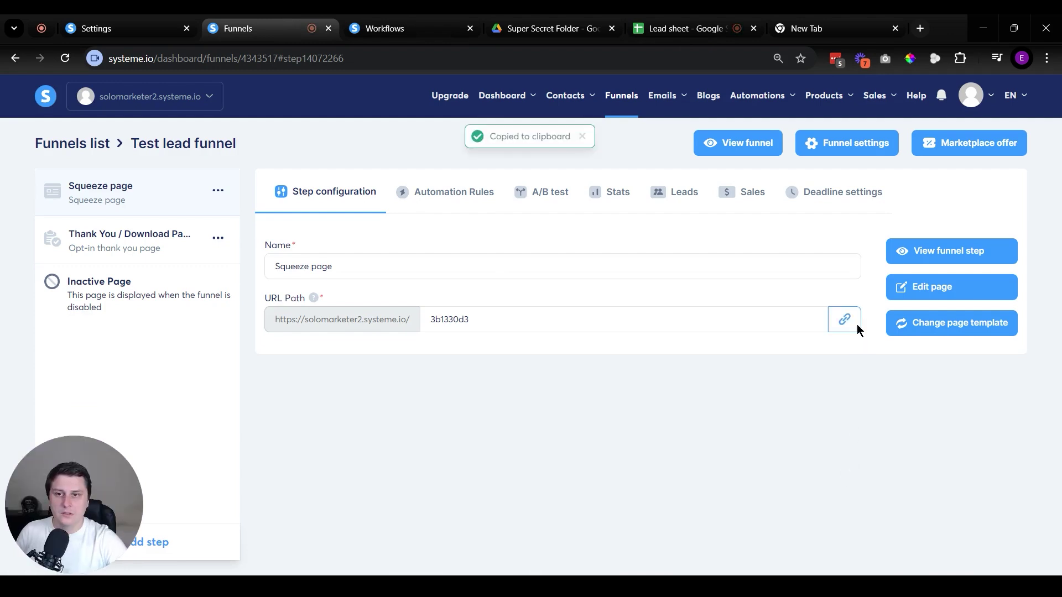
pyautogui.hotkey('ctrl', 't')
pyautogui.hotkey('ctrl', 'v')
pyautogui.press('Return')
# Fill the form's first name and email with a test lead's details and submit it.
pyautogui.click(200, 395)
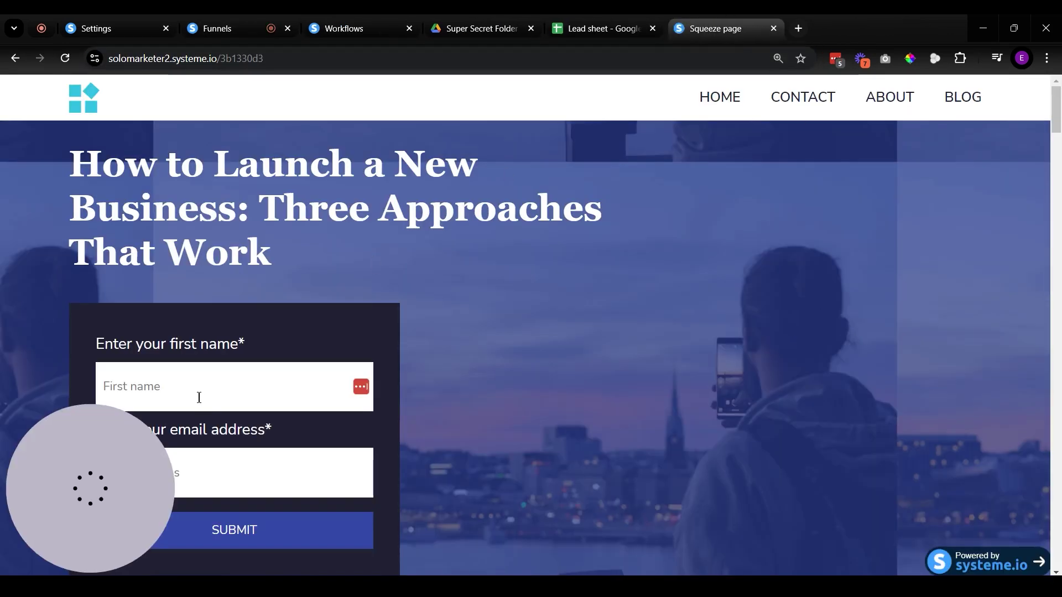
pyautogui.click(227, 436)
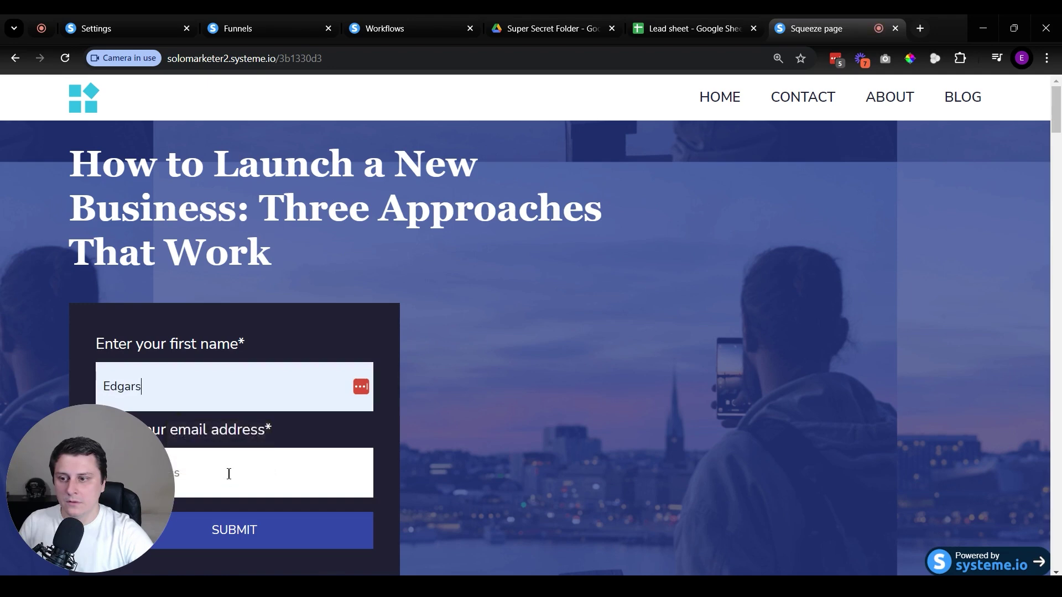
pyautogui.click(200, 460)
pyautogui.click(238, 327)
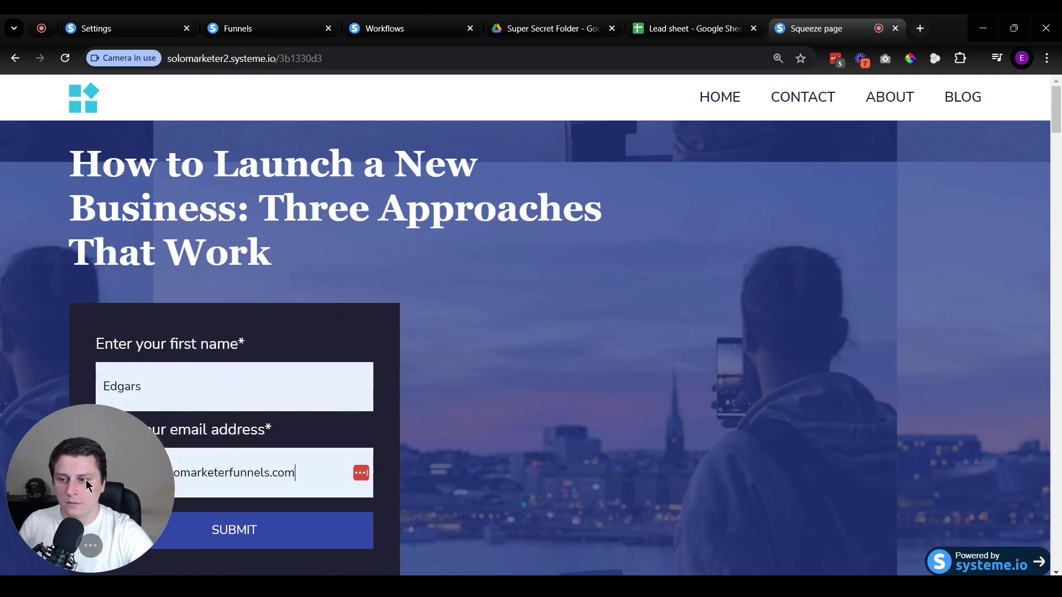
pyautogui.moveTo(54, 501); pyautogui.dragTo(900, 501)
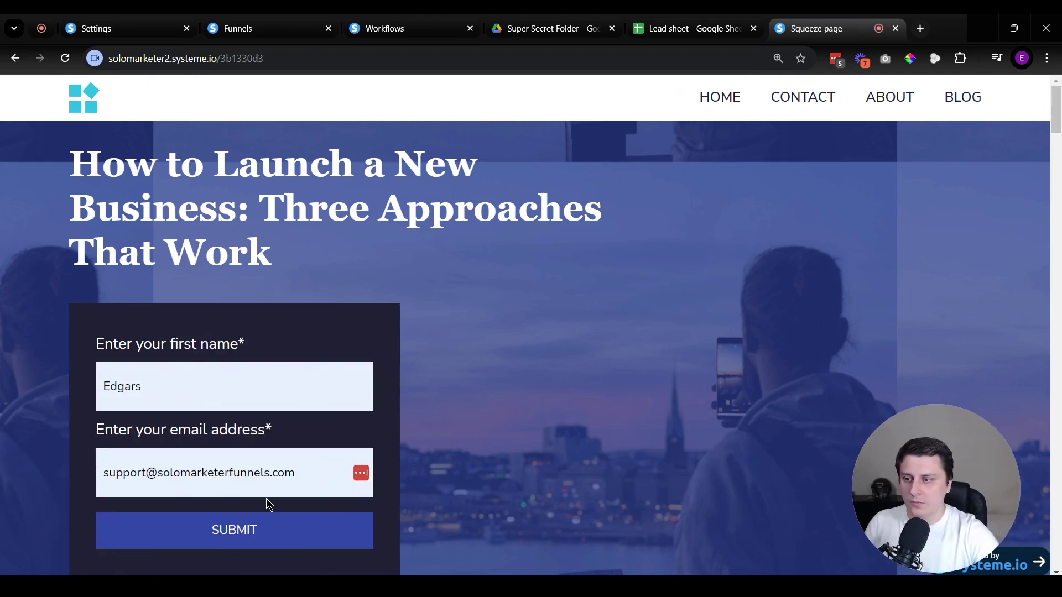
pyautogui.click(270, 532)
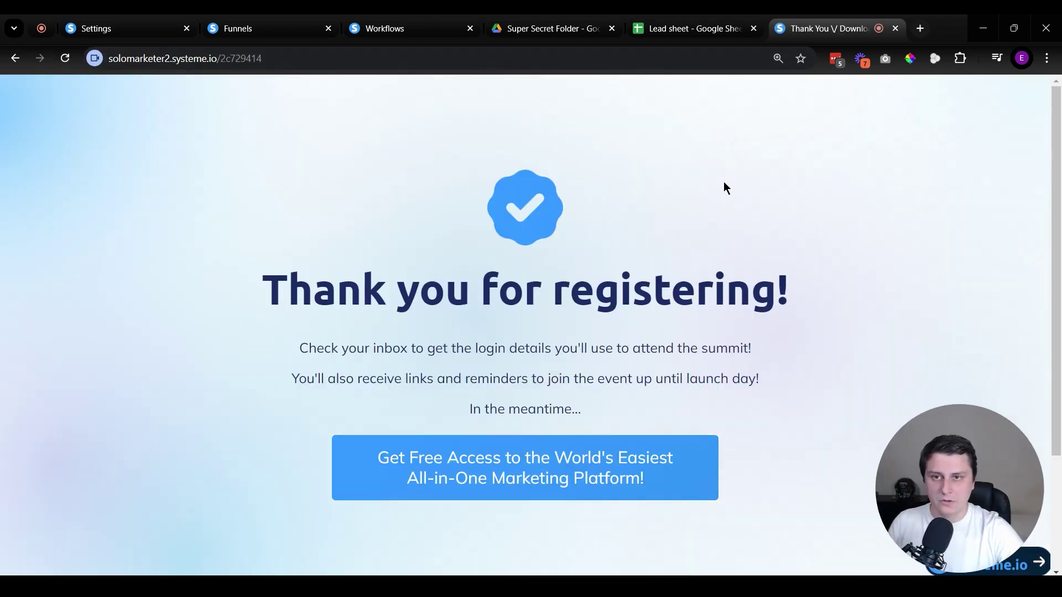
pyautogui.click(680, 21)
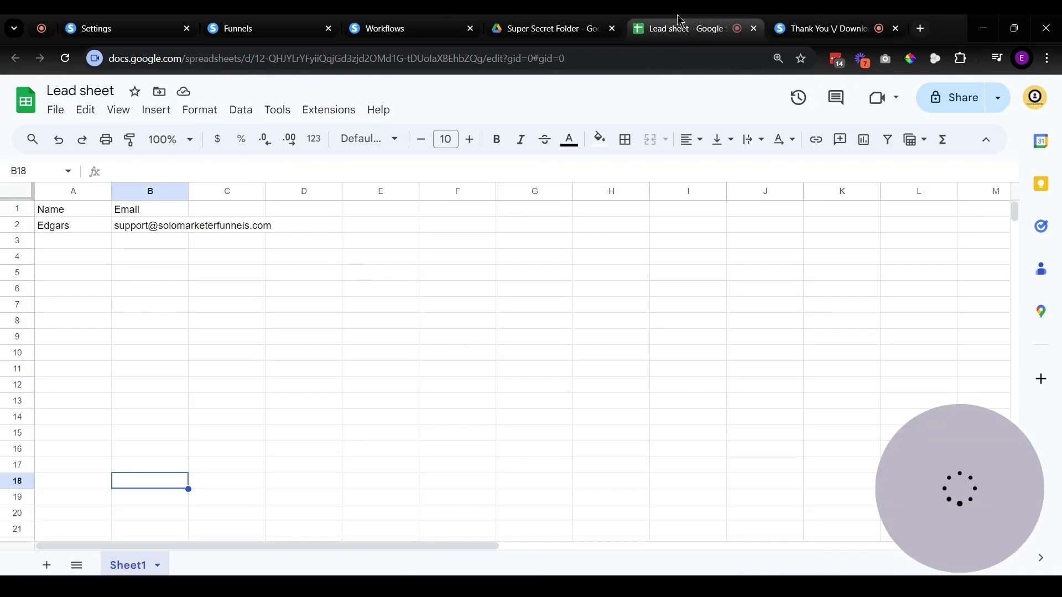
# Verify row 2 of the Lead sheet holds the test name and email, then return to Workflows.
pyautogui.click(52, 192)
pyautogui.click(173, 197)
pyautogui.click(393, 357)
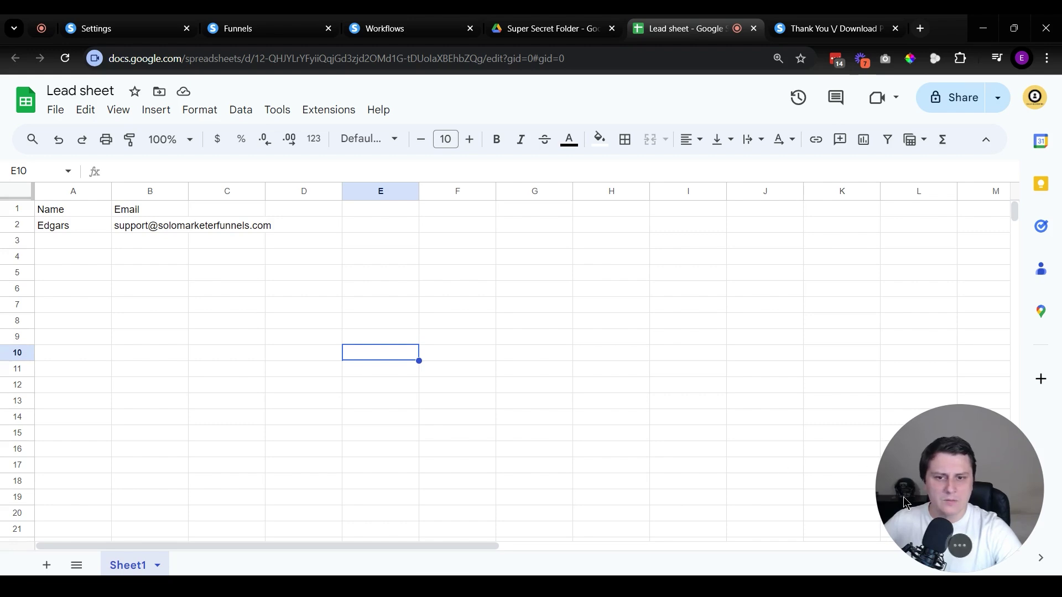
pyautogui.moveTo(904, 497); pyautogui.dragTo(847, 256)
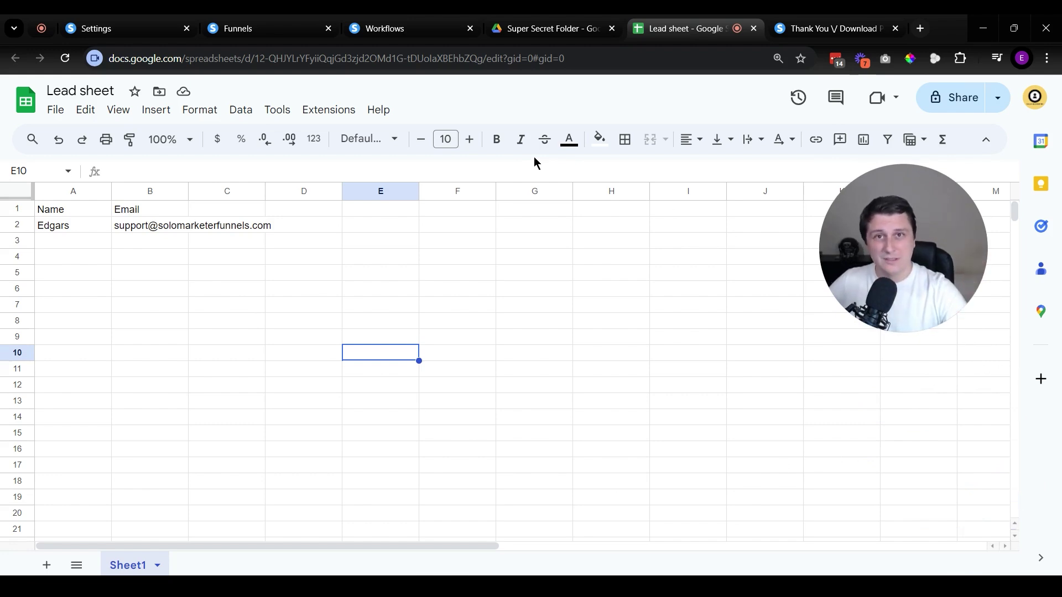
pyautogui.click(365, 15)
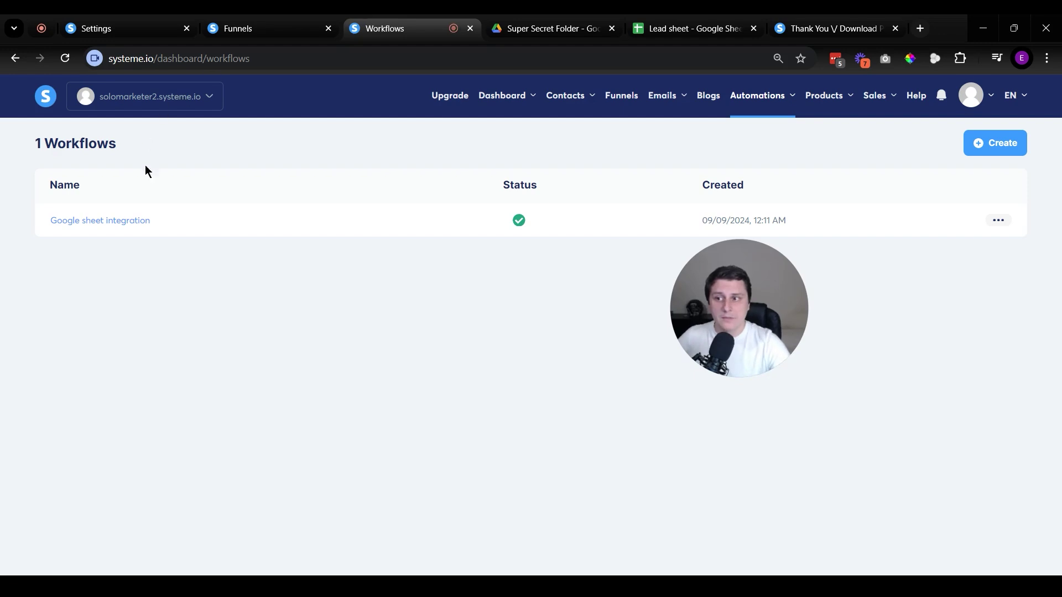
# Open the Google sheet integration workflow's add-row step and clear its Name field.
pyautogui.click(134, 220)
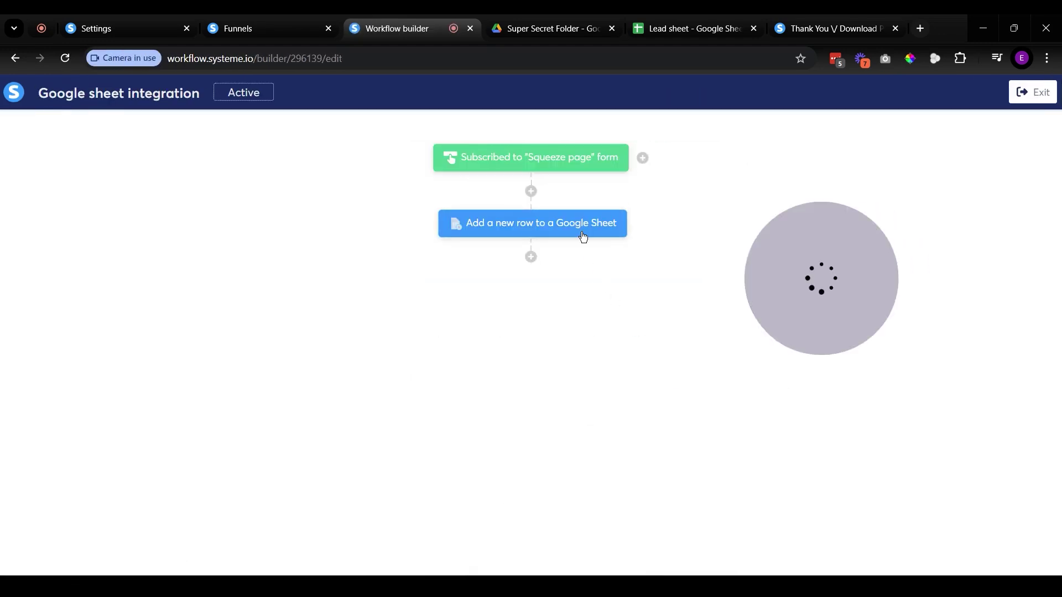
pyautogui.click(583, 237)
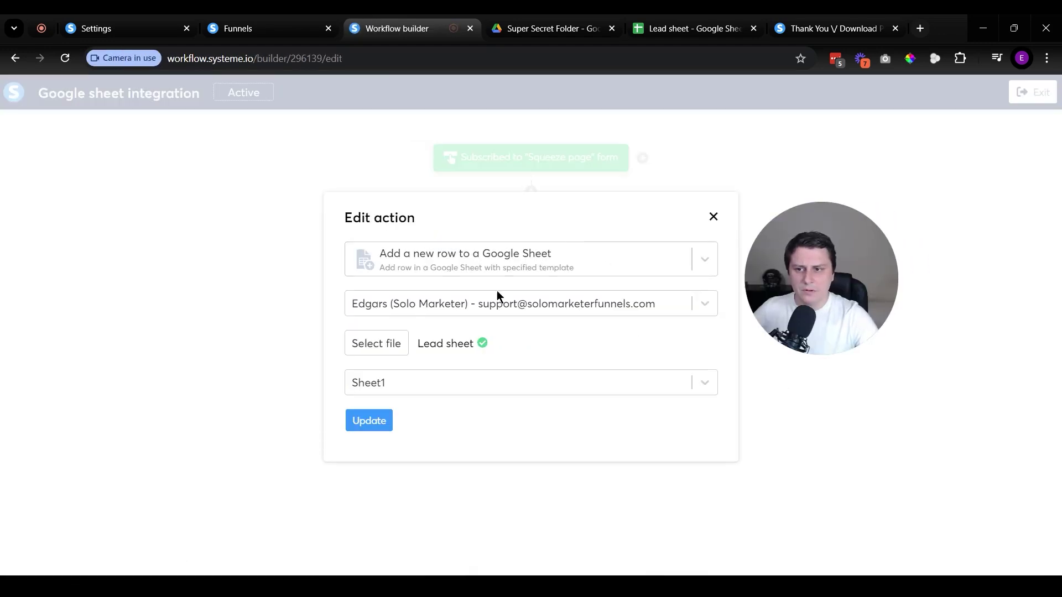
pyautogui.click(566, 380)
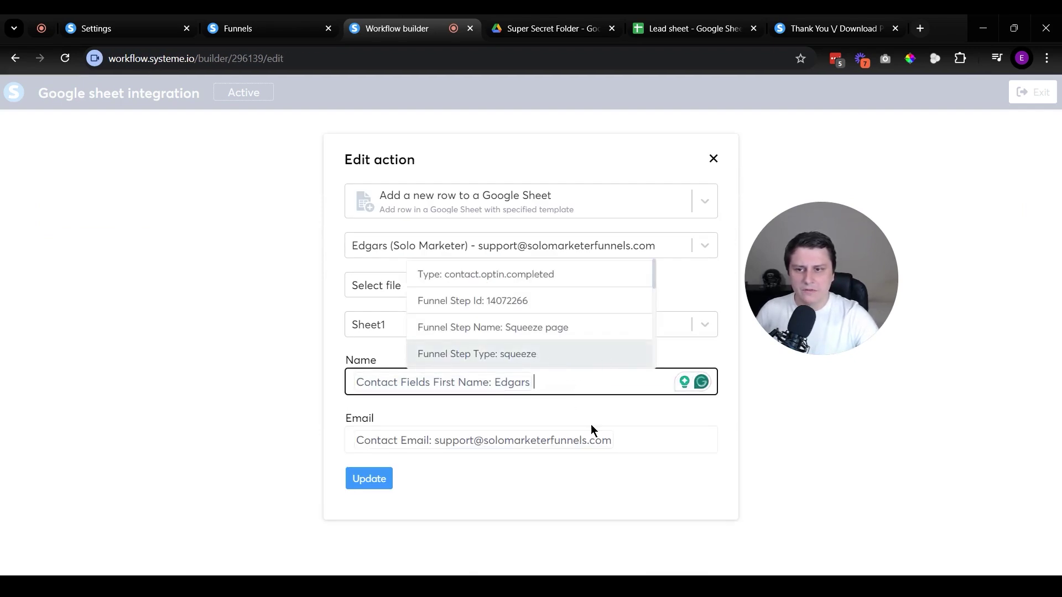
pyautogui.click(562, 353)
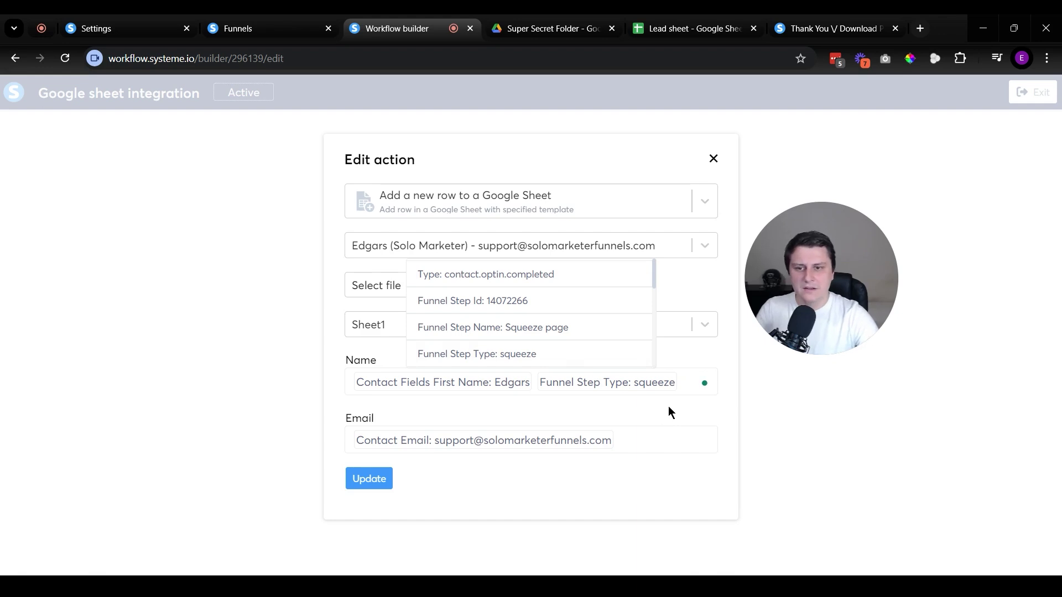
pyautogui.click(696, 394)
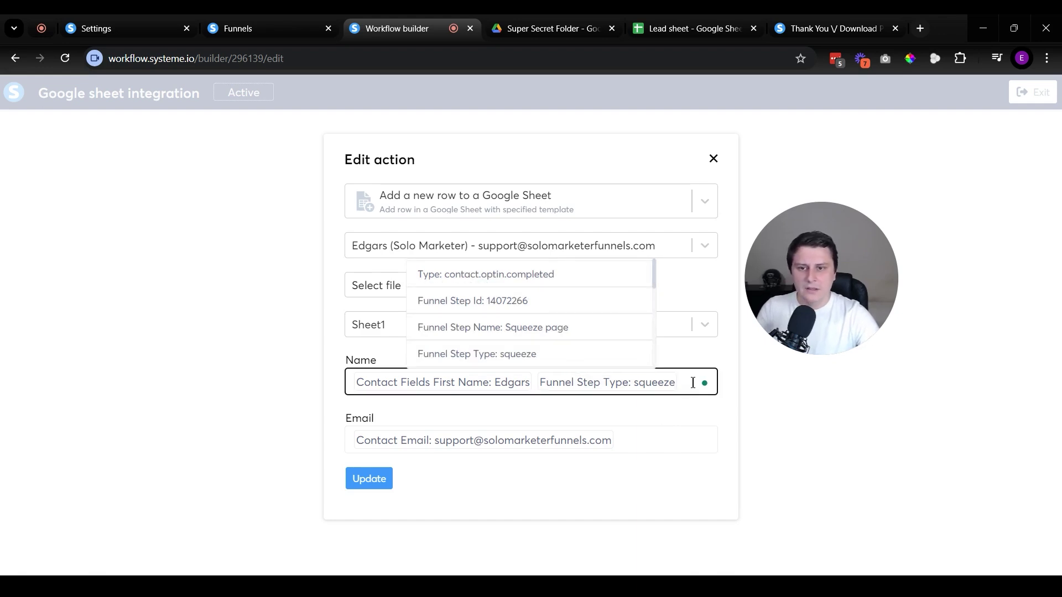
pyautogui.press('BackSpace')
pyautogui.press('BackSpace')
pyautogui.click(509, 479)
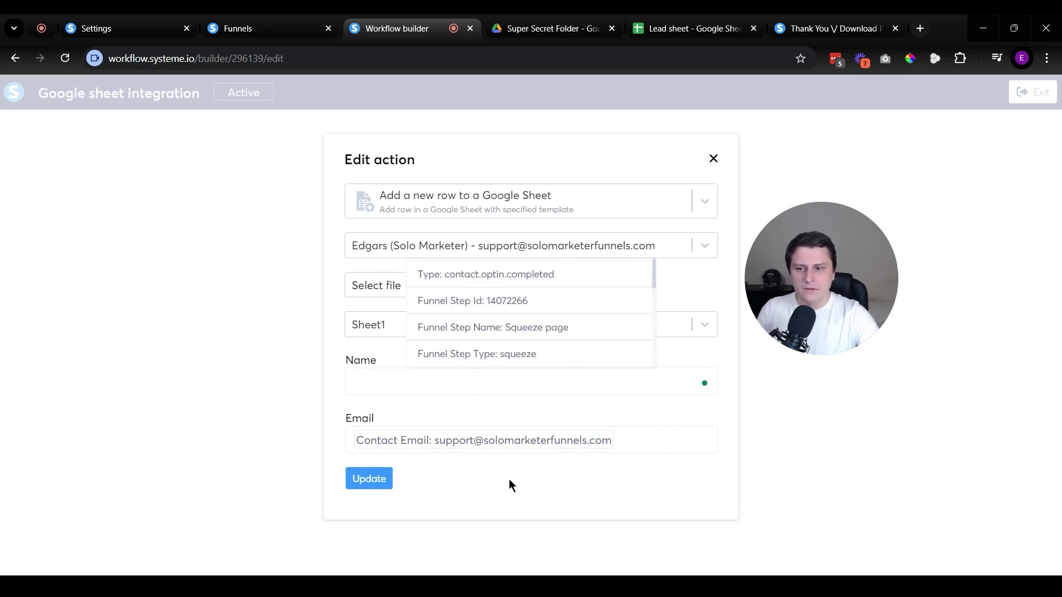
# Map Name to the Contact Fields First Name variable and update the add-row action.
pyautogui.click(395, 393)
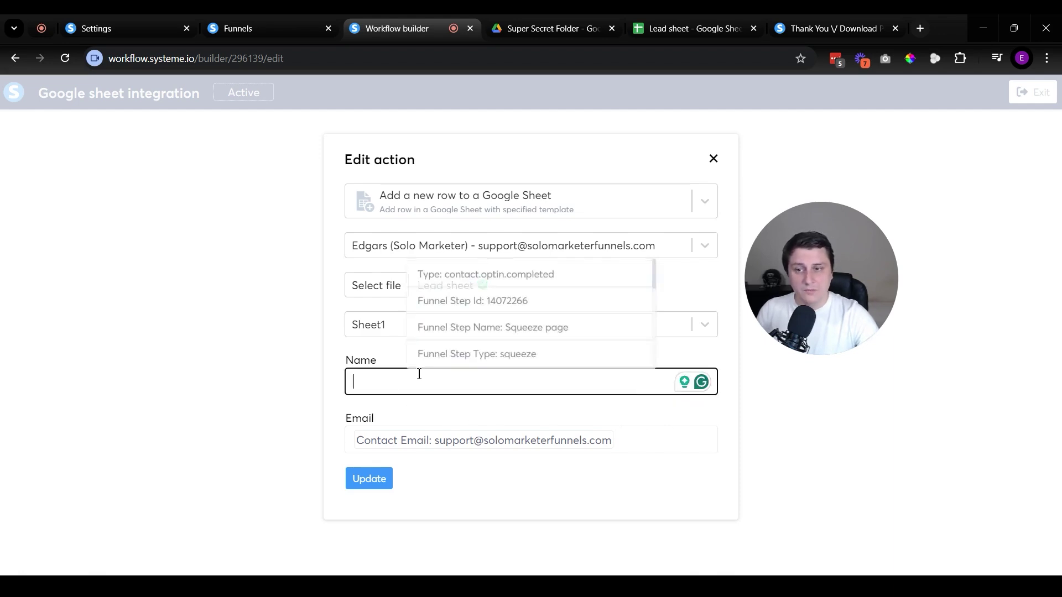
pyautogui.scroll(-3, 487, 343)
pyautogui.scroll(-5, 553, 343)
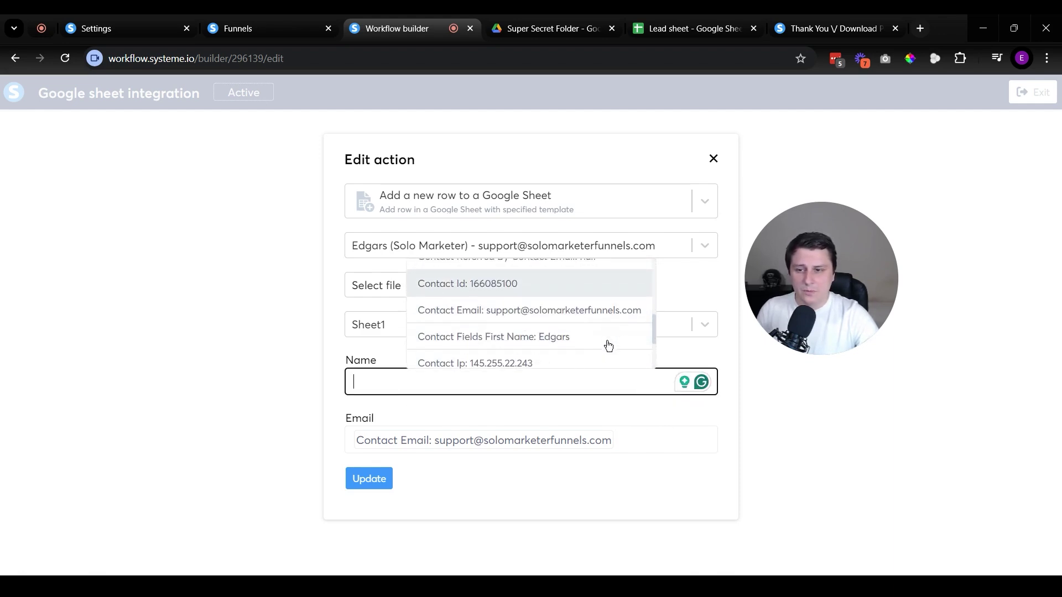
pyautogui.click(589, 346)
pyautogui.click(525, 387)
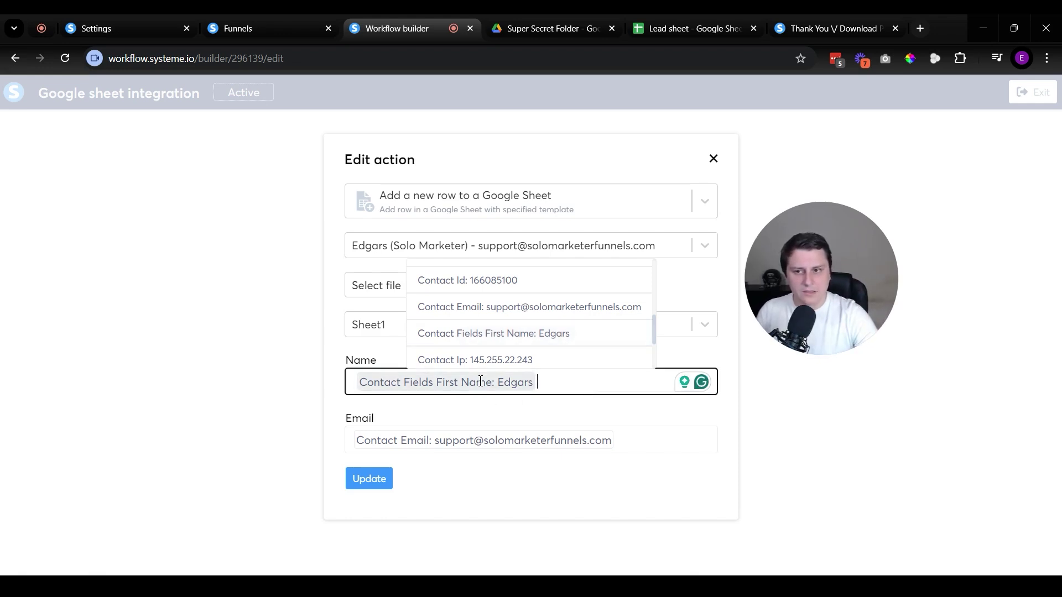
pyautogui.click(381, 480)
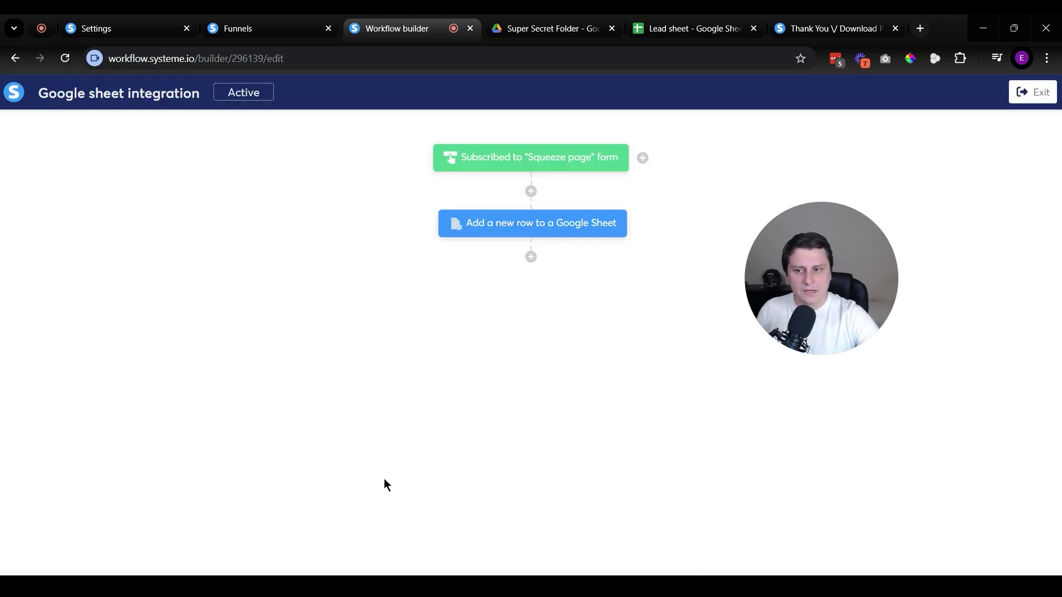
pyautogui.click(507, 222)
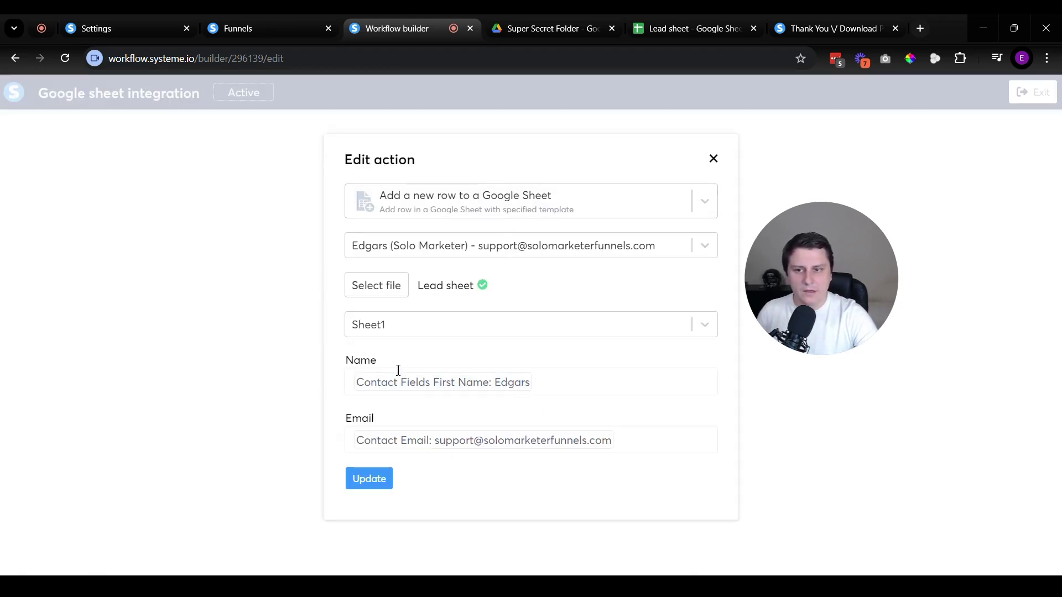